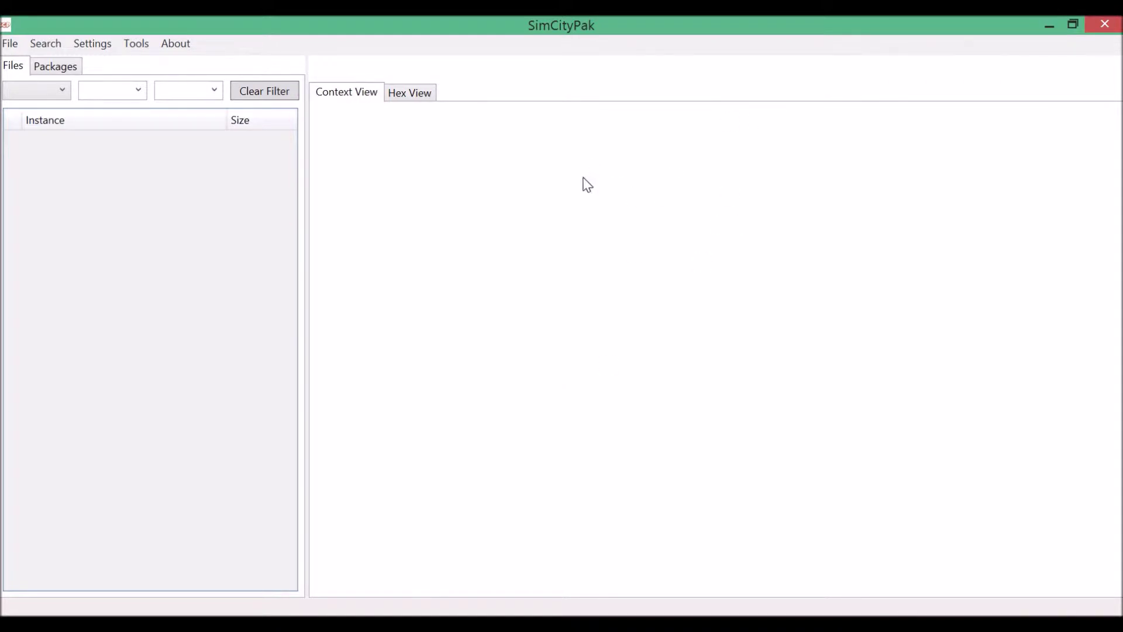
Open 00PublicWorks.package from the SimCityData folder.
{"action": "left_click", "coordinate": [12, 49]}
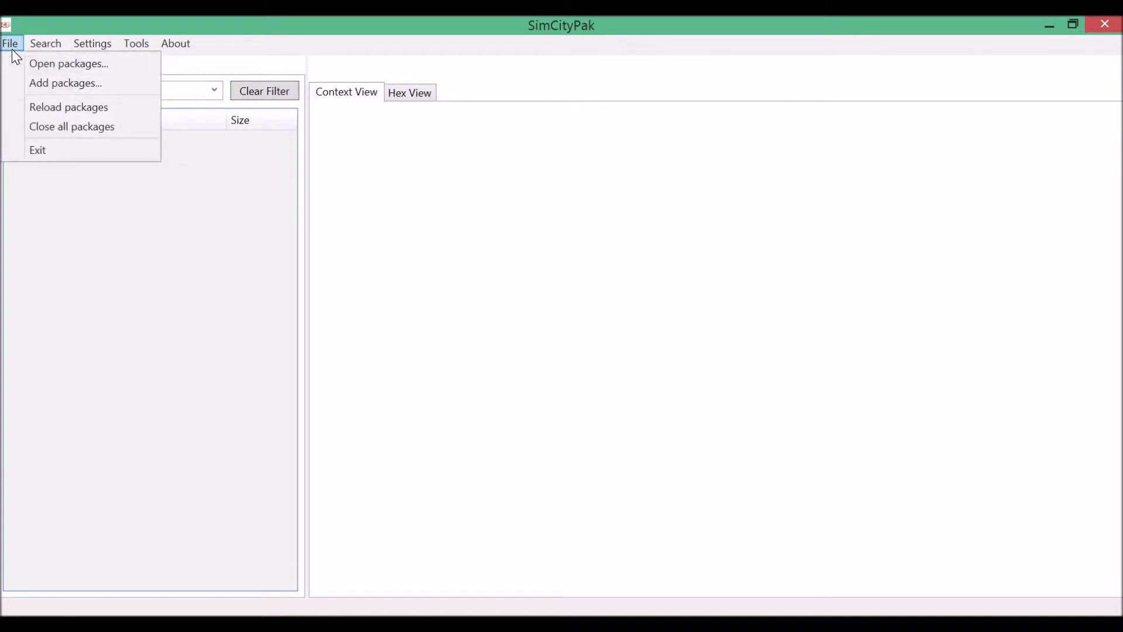
{"action": "left_click", "coordinate": [69, 70]}
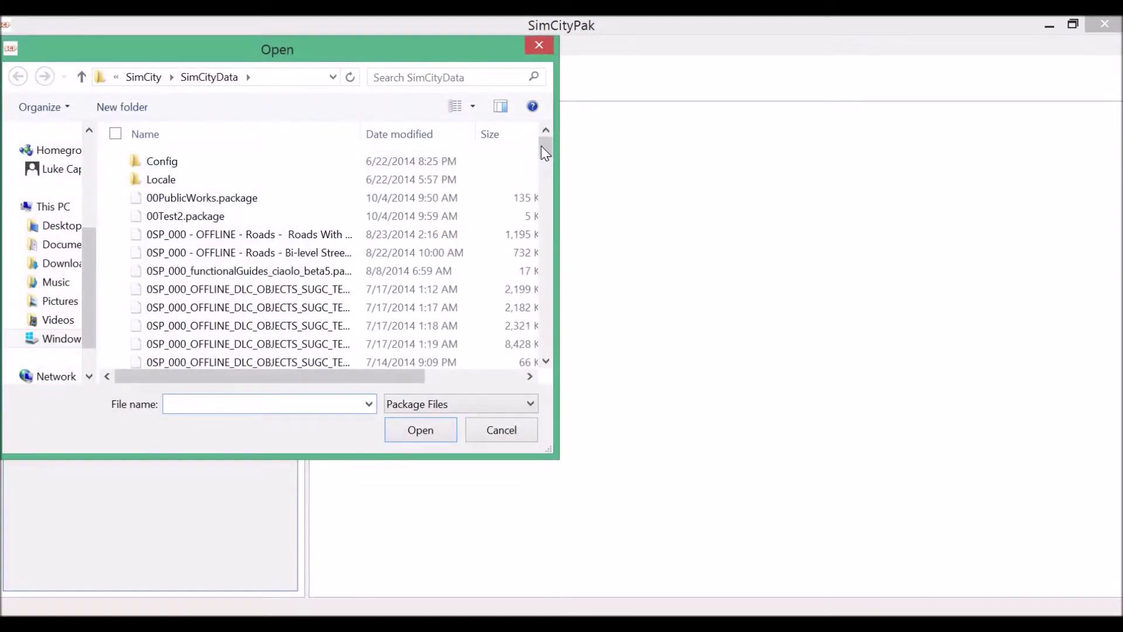
{"action": "double_click", "coordinate": [196, 200]}
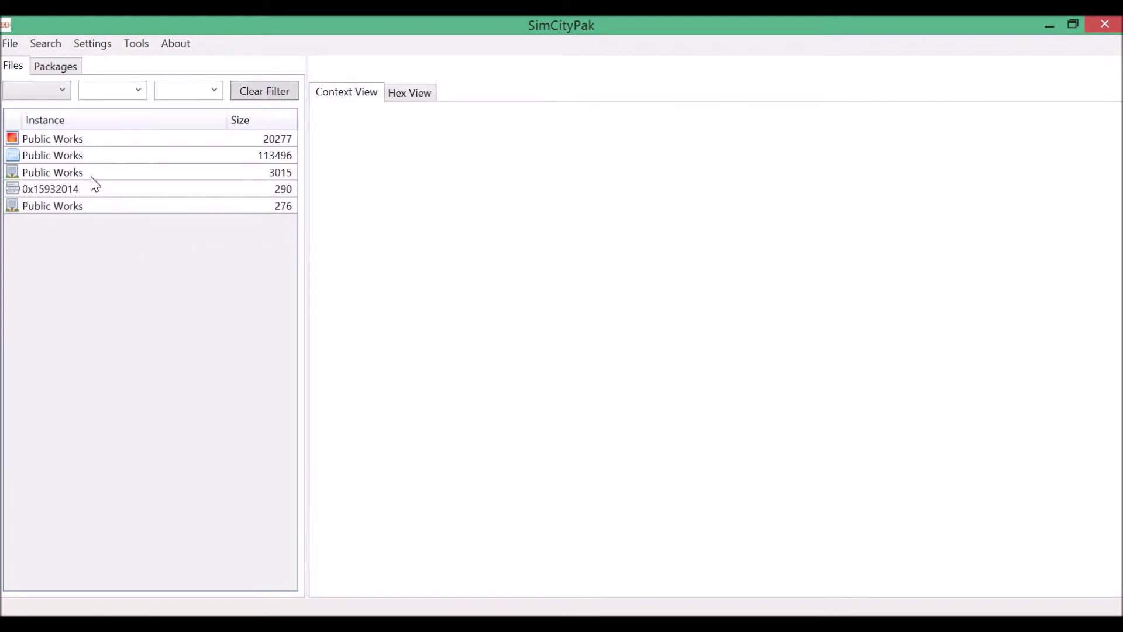
Examine the properties of the 3015-size Public Works entry for its scUnitSnapsToFrontage setting.
{"action": "left_click", "coordinate": [92, 175]}
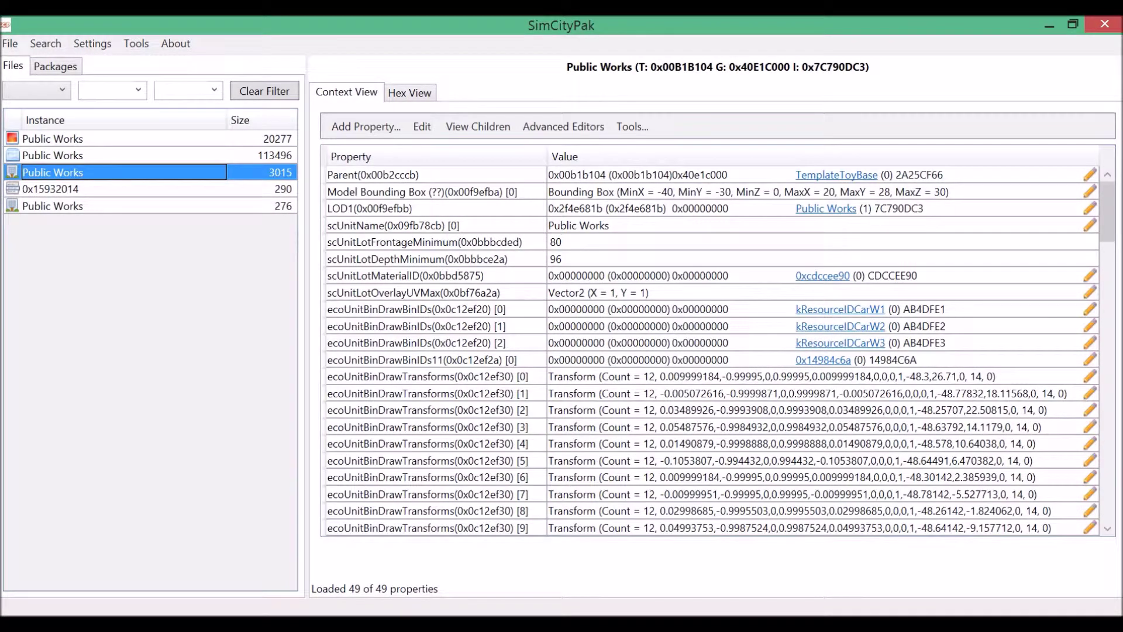
{"action": "scroll", "coordinate": [744, 240], "scroll_direction": "down", "scroll_amount": 10}
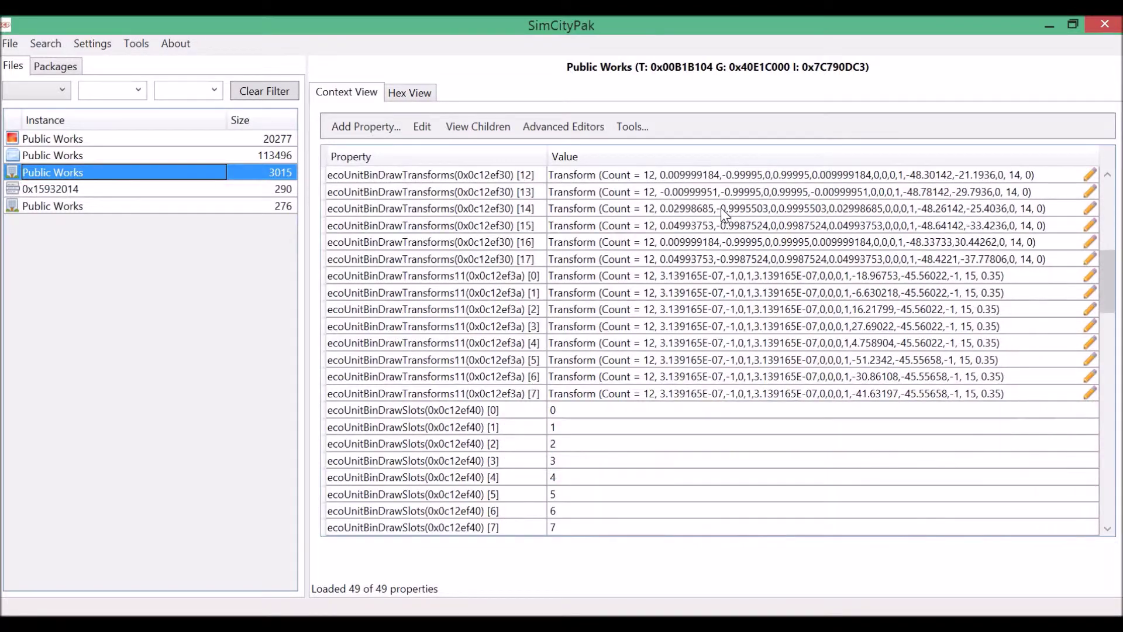
{"action": "scroll", "coordinate": [694, 195], "scroll_direction": "down", "scroll_amount": 8}
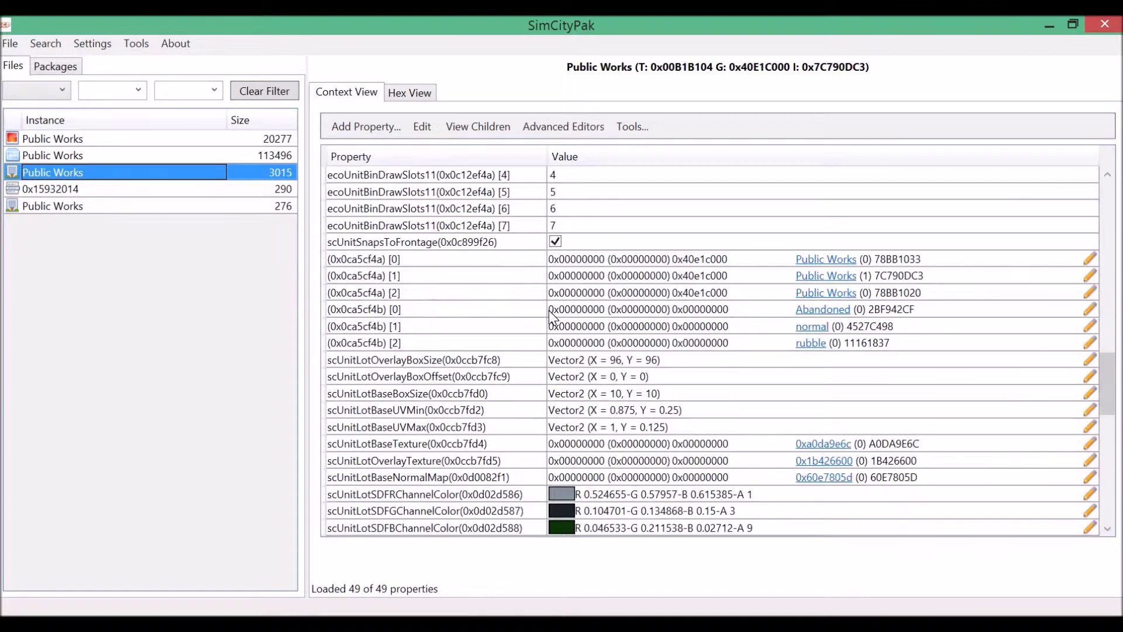
{"action": "scroll", "coordinate": [541, 315], "scroll_direction": "down", "scroll_amount": 3}
{"action": "scroll", "coordinate": [541, 316], "scroll_direction": "up", "scroll_amount": 2}
{"action": "scroll", "coordinate": [456, 298], "scroll_direction": "up", "scroll_amount": 4}
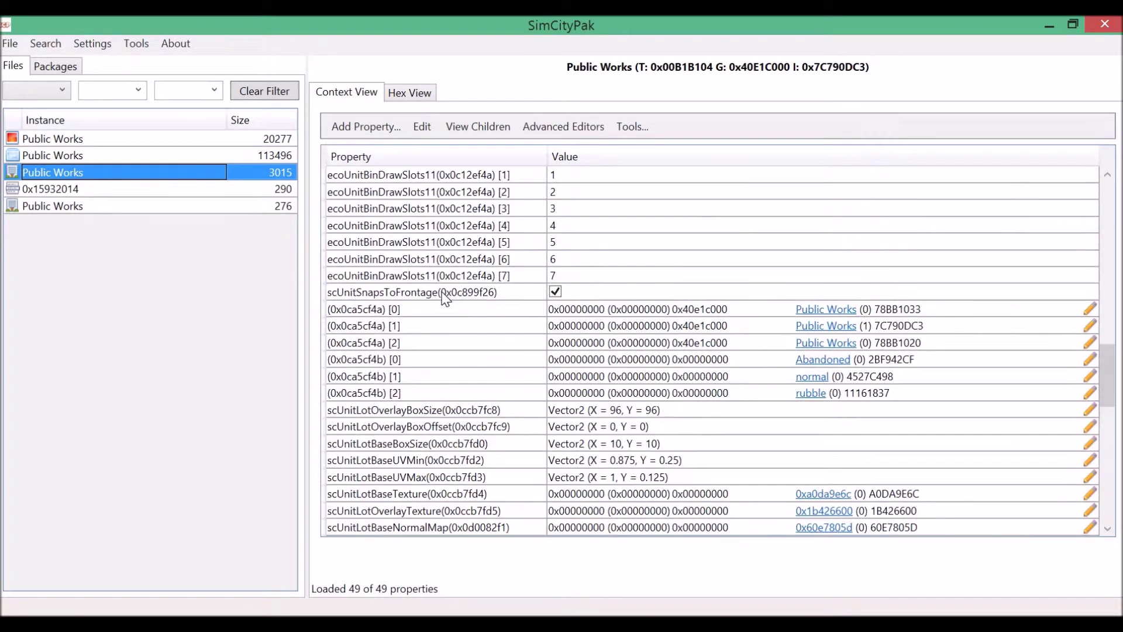
{"action": "mouse_move", "coordinate": [416, 299]}
Open 0SP_00WindStorageBatteries.package from the SimCityData folder.
{"action": "left_click", "coordinate": [10, 44]}
{"action": "left_click", "coordinate": [68, 63]}
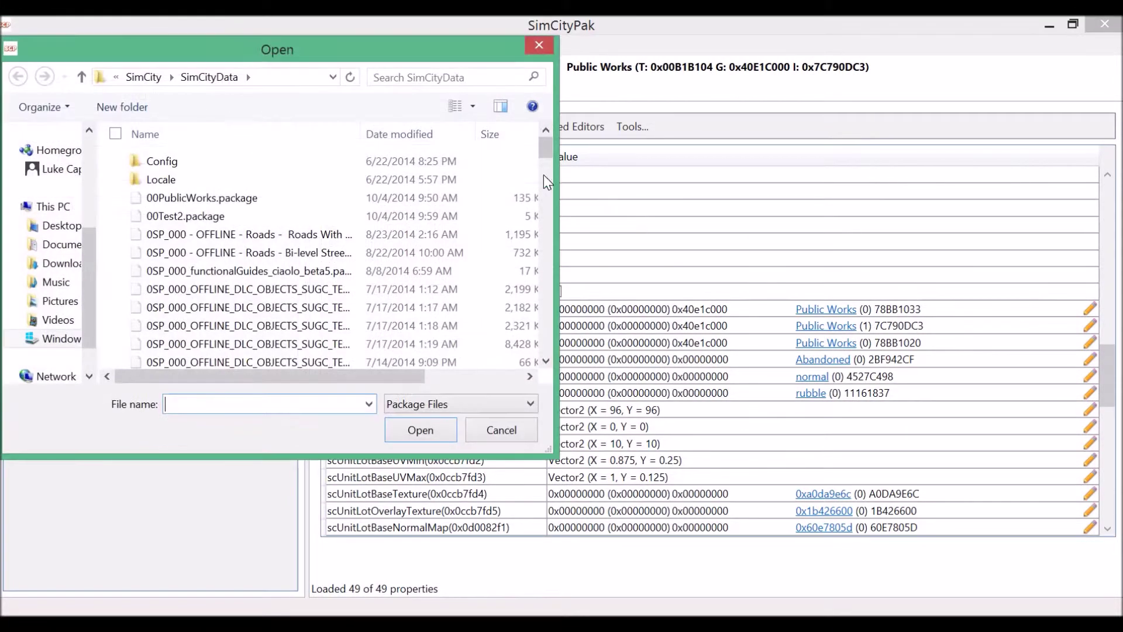
{"action": "left_click_drag", "start_coordinate": [549, 152], "coordinate": [522, 264]}
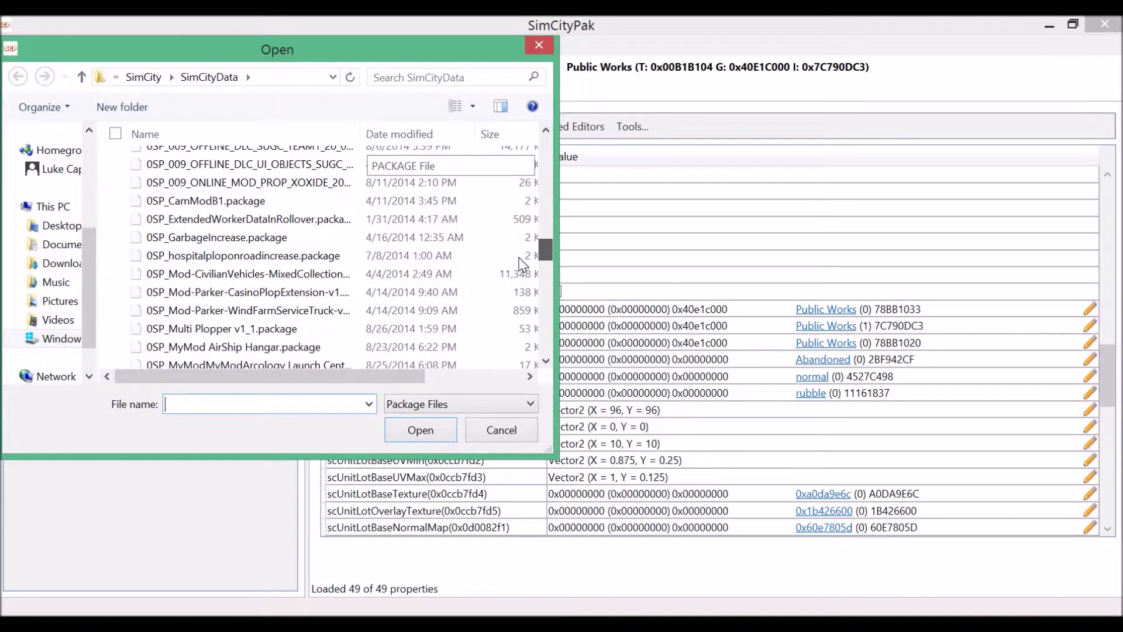
{"action": "scroll", "coordinate": [518, 257], "scroll_direction": "down", "scroll_amount": 3}
{"action": "scroll", "coordinate": [518, 283], "scroll_direction": "down", "scroll_amount": 5}
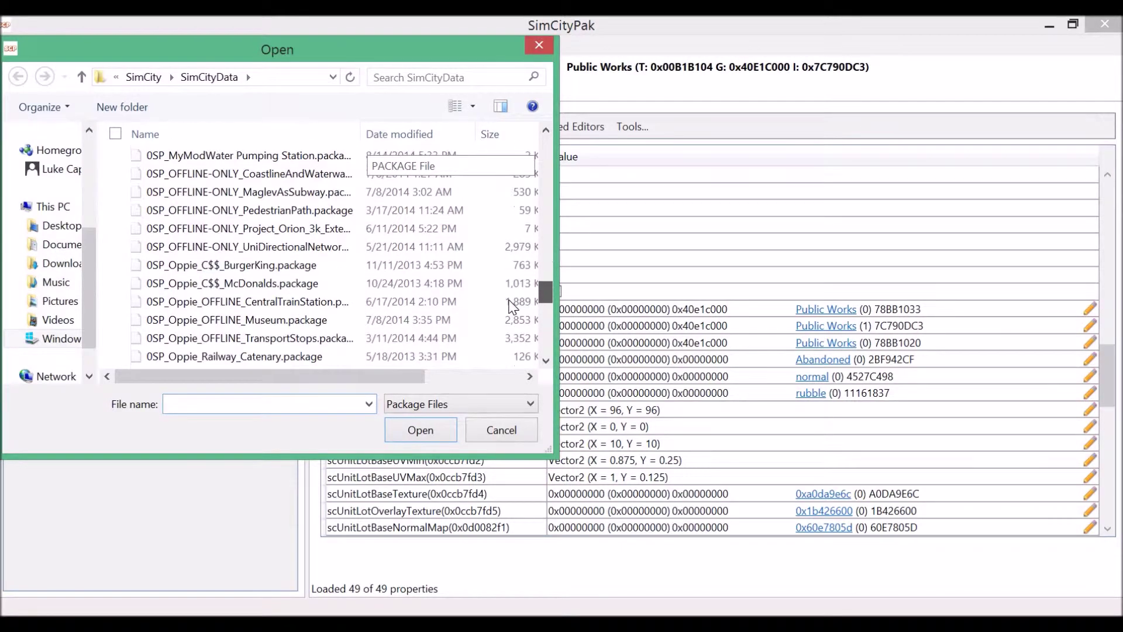
{"action": "scroll", "coordinate": [512, 299], "scroll_direction": "up", "scroll_amount": 6}
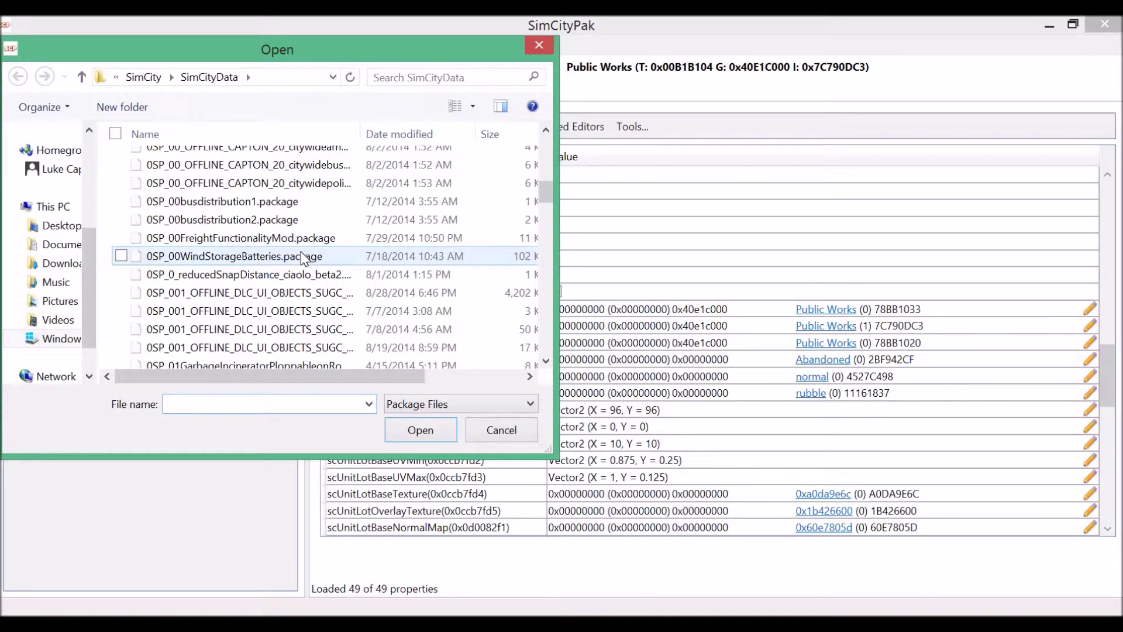
{"action": "double_click", "coordinate": [300, 252]}
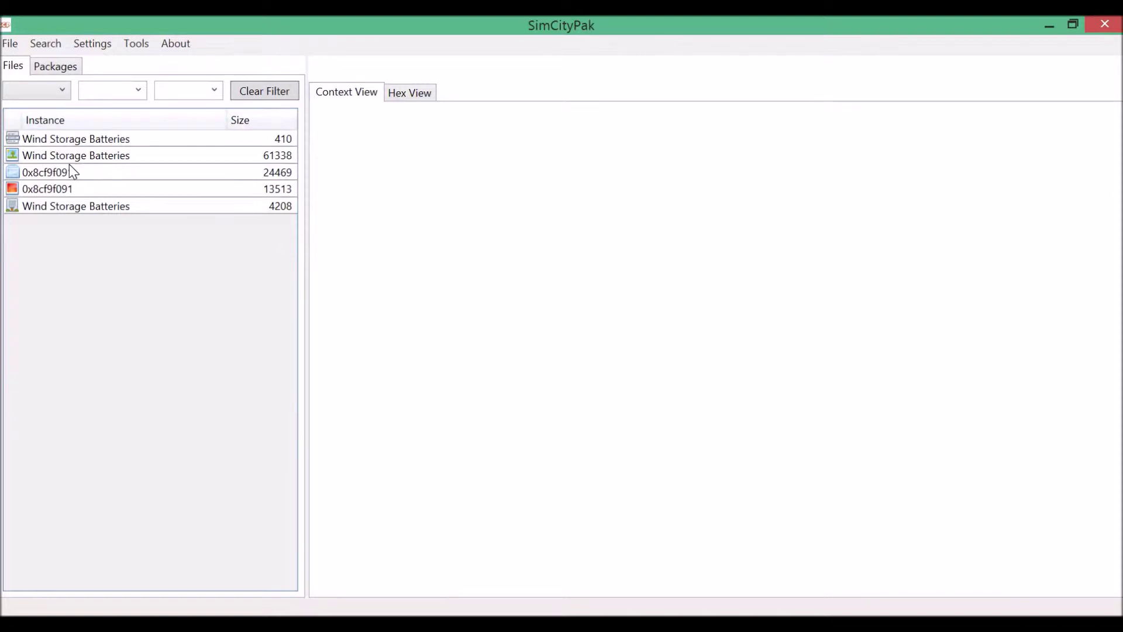
Examine the properties of the 4208-size Wind Storage Batteries entry as far as scUnitIsModule and read that property's description.
{"action": "left_click", "coordinate": [58, 205]}
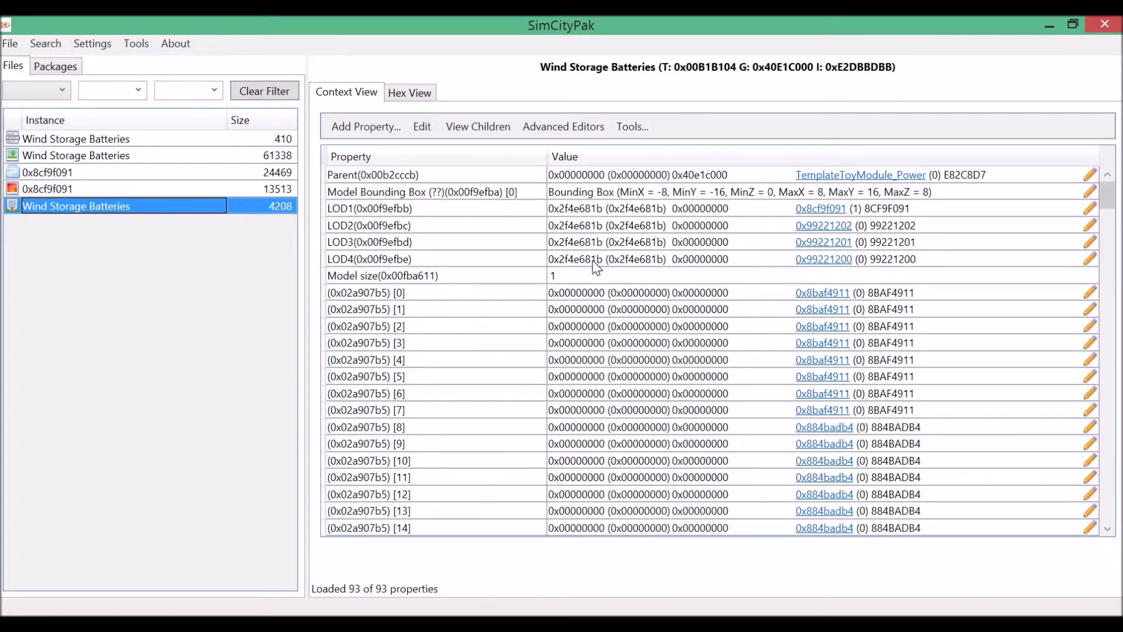
{"action": "scroll", "coordinate": [538, 234], "scroll_direction": "down", "scroll_amount": 4}
{"action": "scroll", "coordinate": [538, 240], "scroll_direction": "down", "scroll_amount": 20}
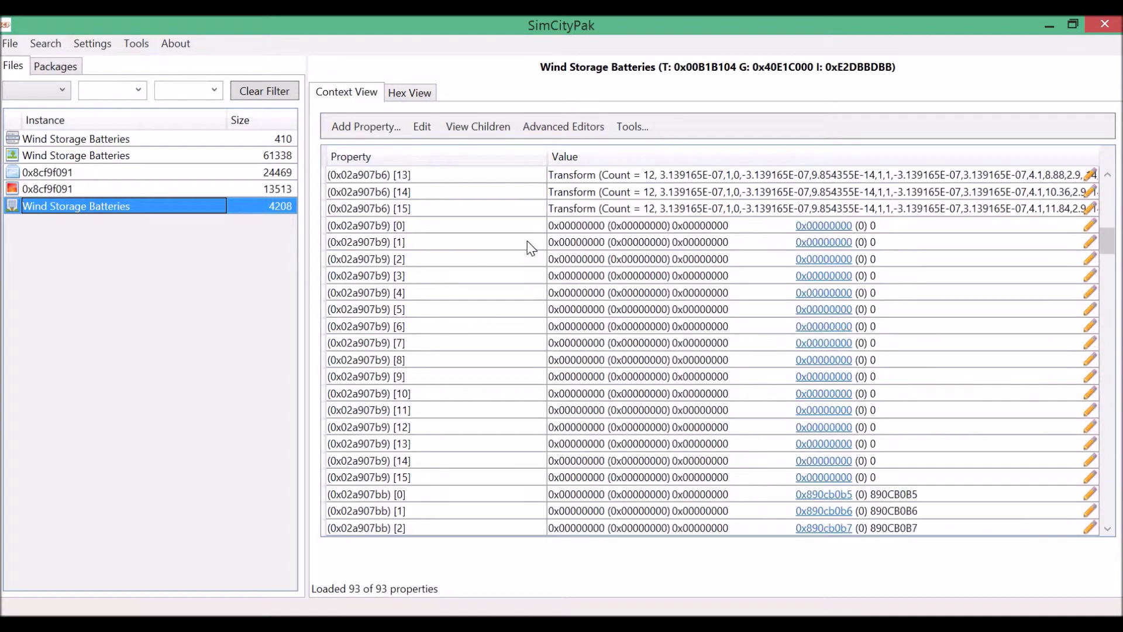
{"action": "scroll", "coordinate": [485, 287], "scroll_direction": "down", "scroll_amount": 12}
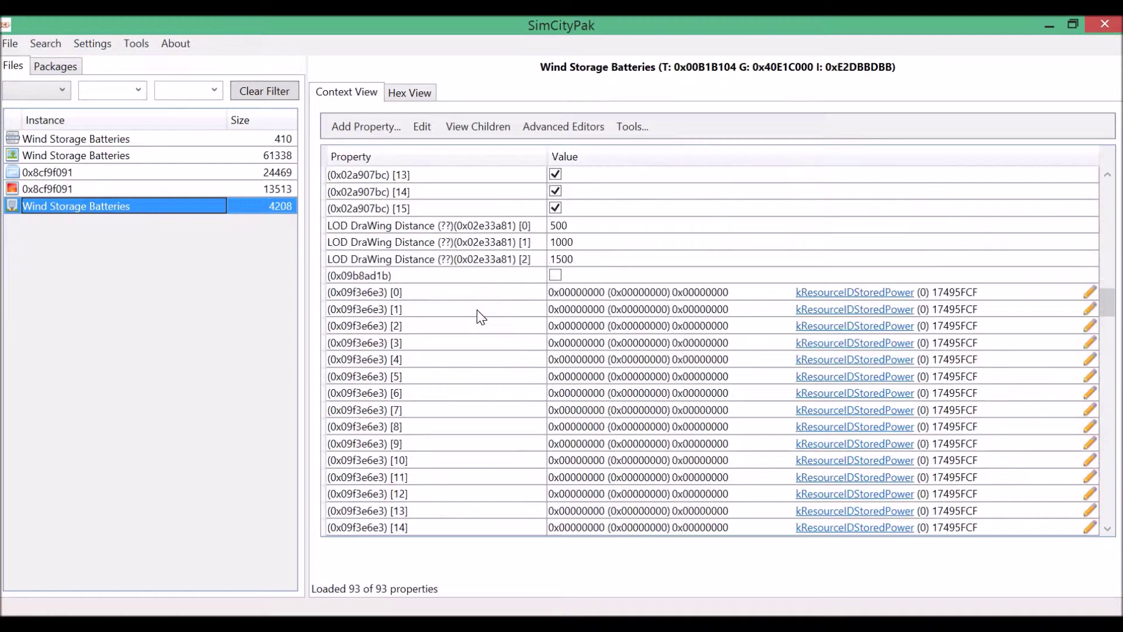
{"action": "scroll", "coordinate": [475, 316], "scroll_direction": "down", "scroll_amount": 15}
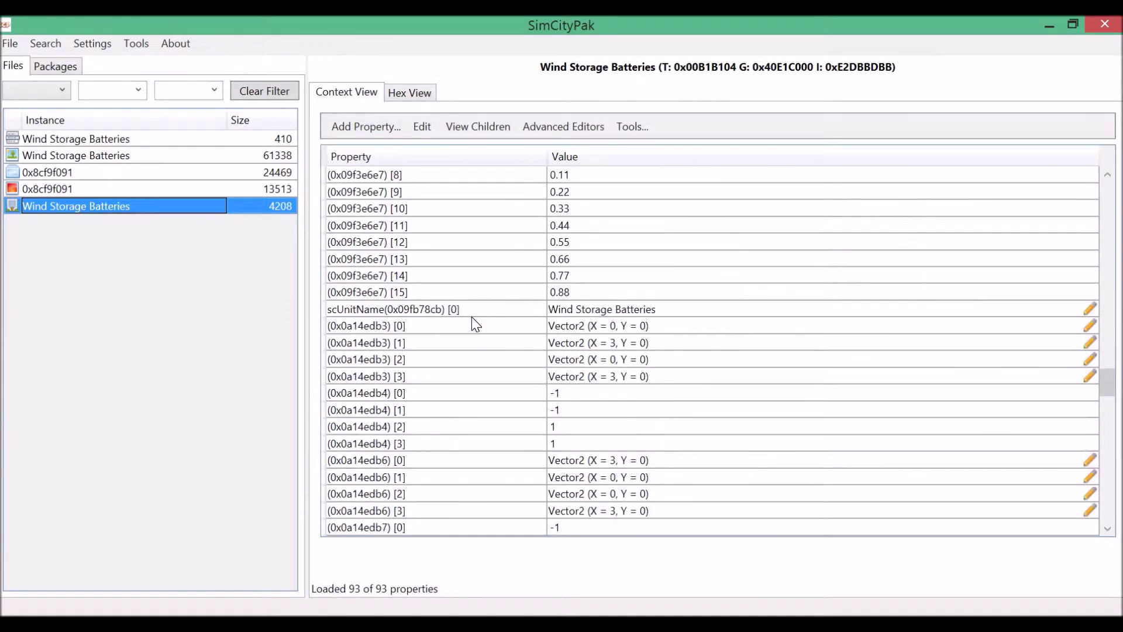
{"action": "scroll", "coordinate": [468, 315], "scroll_direction": "down", "scroll_amount": 1}
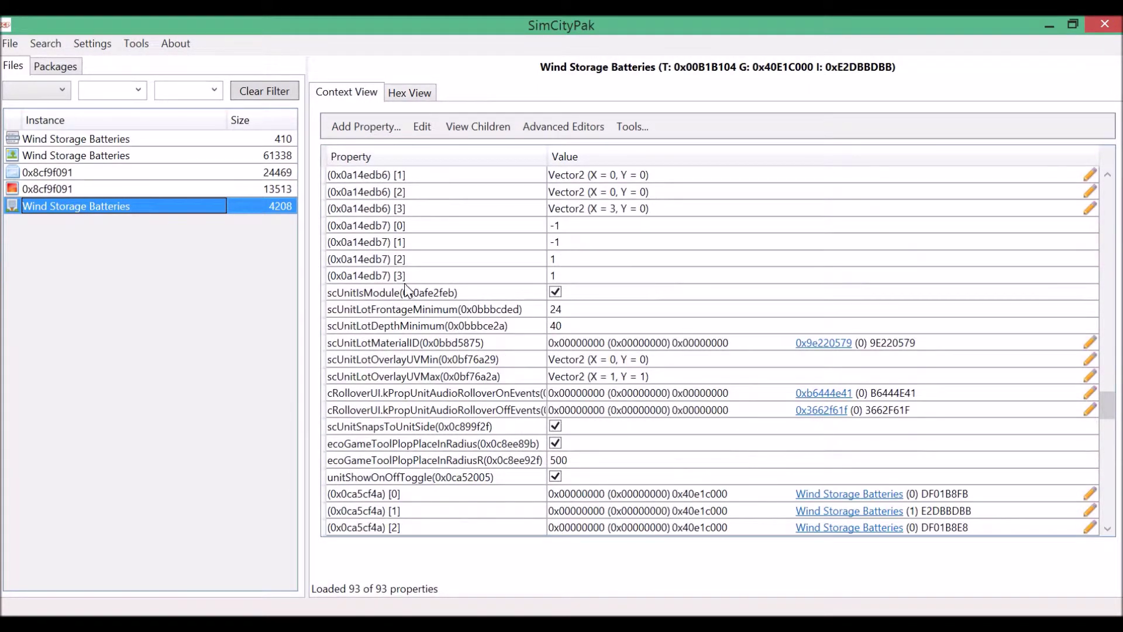
{"action": "mouse_move", "coordinate": [340, 297]}
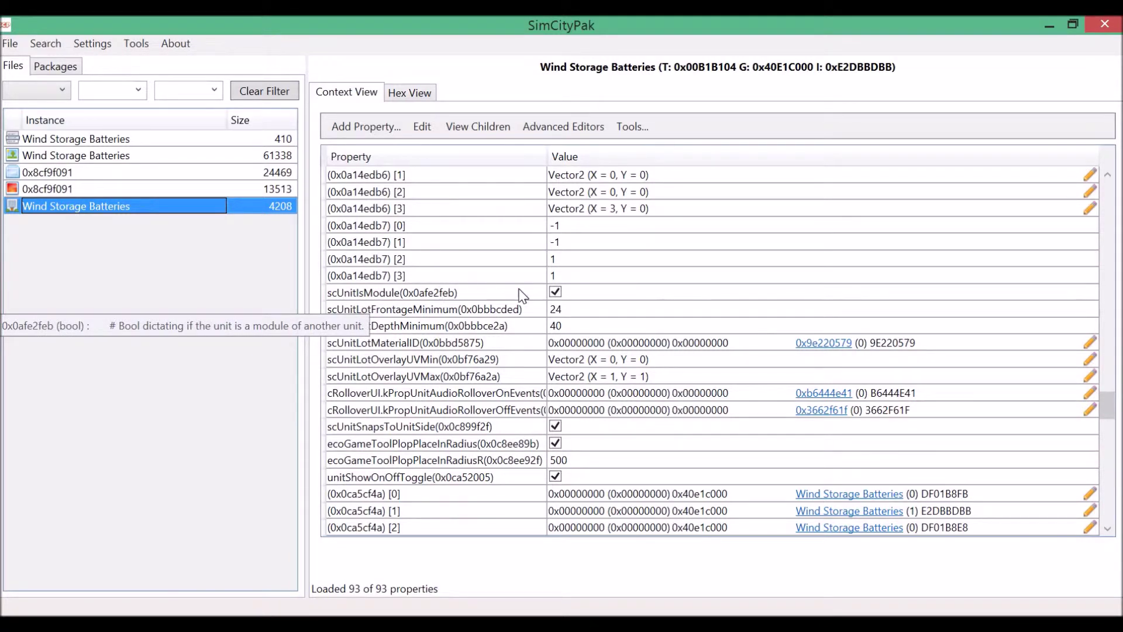
Examine the scUnitSnapsToUnitSide and ecoGameToolPlopPlaceInRadius properties of the Wind Storage Batteries entry.
{"action": "scroll", "coordinate": [556, 360], "scroll_direction": "down", "scroll_amount": 2}
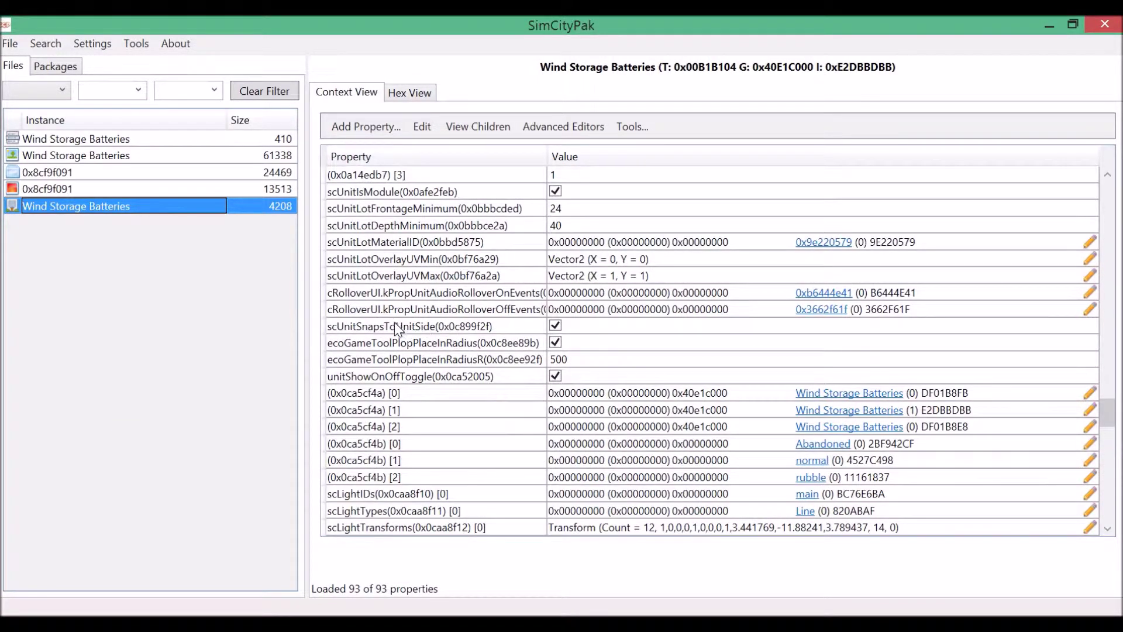
{"action": "mouse_move", "coordinate": [436, 330]}
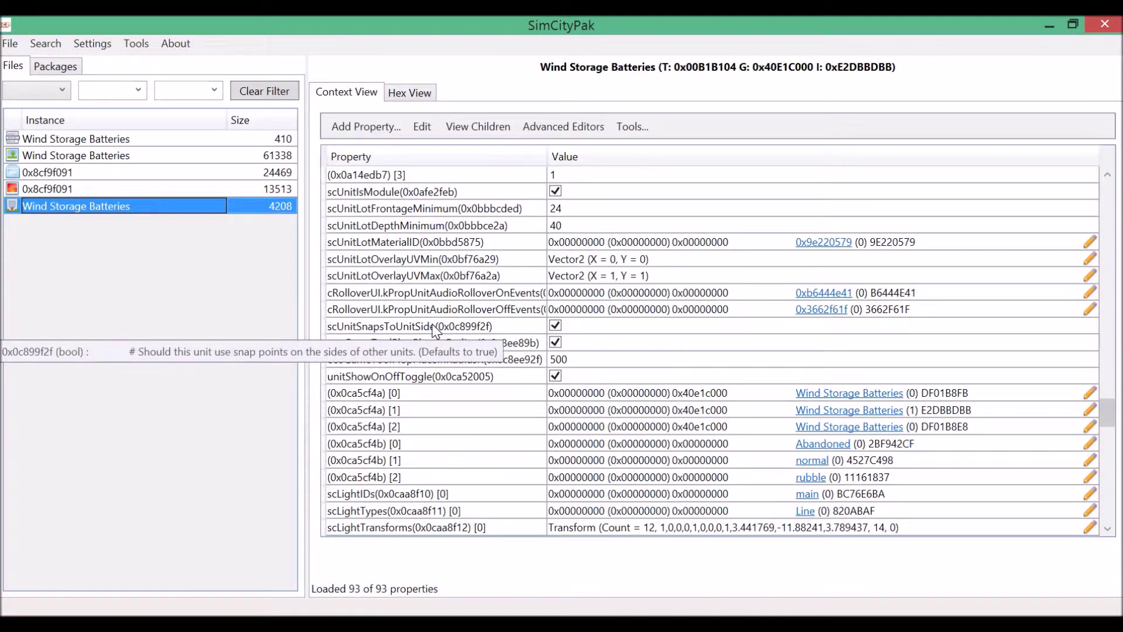
{"action": "scroll", "coordinate": [435, 330], "scroll_direction": "up", "scroll_amount": 4}
{"action": "scroll", "coordinate": [356, 392], "scroll_direction": "down", "scroll_amount": 4}
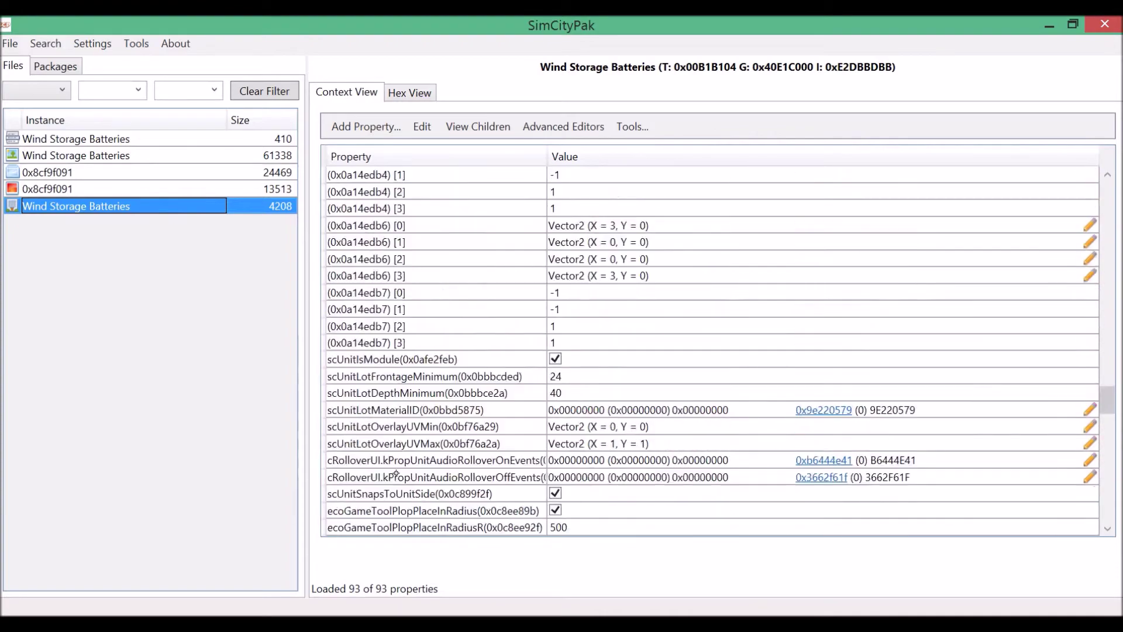
{"action": "scroll", "coordinate": [356, 392], "scroll_direction": "up", "scroll_amount": 3}
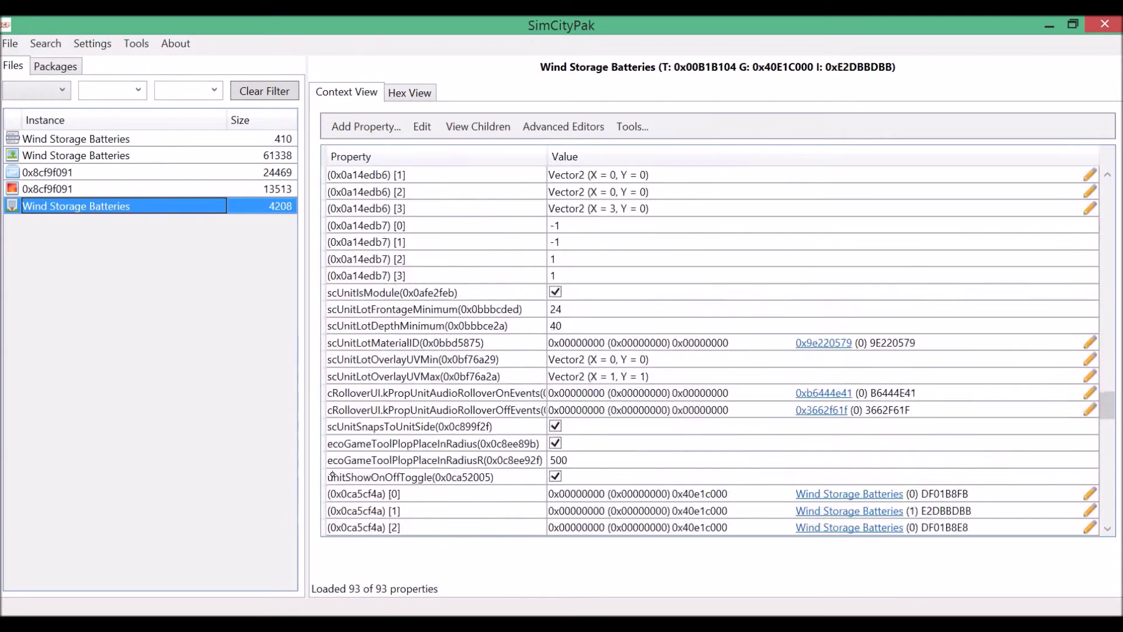
{"action": "scroll", "coordinate": [386, 358], "scroll_direction": "down", "scroll_amount": 3}
{"action": "scroll", "coordinate": [386, 359], "scroll_direction": "down", "scroll_amount": 1}
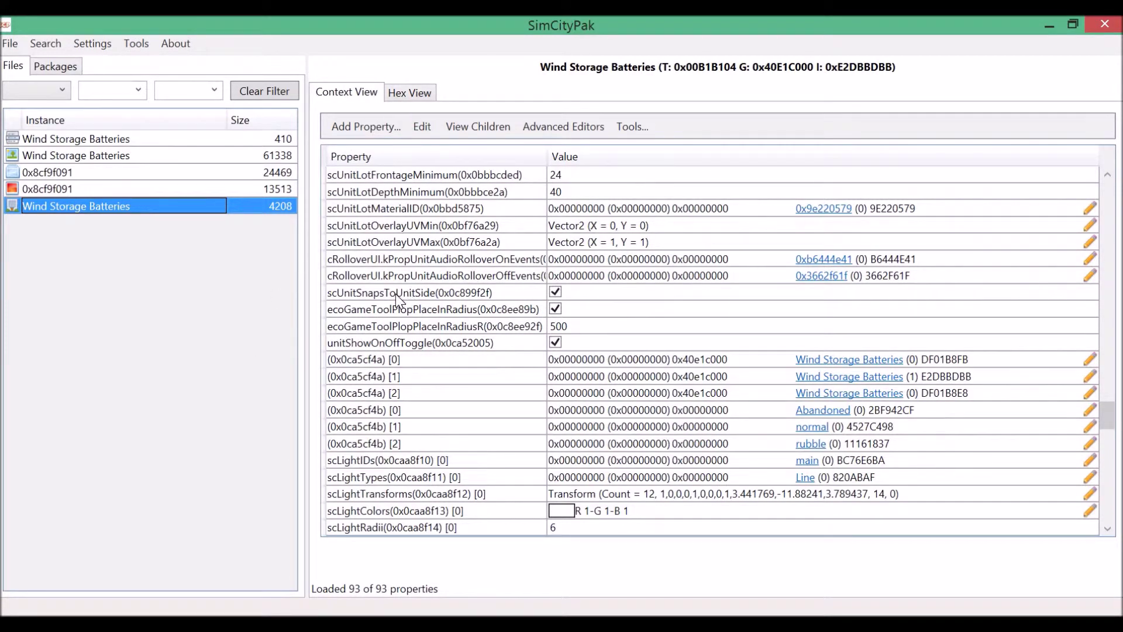
{"action": "mouse_move", "coordinate": [396, 294]}
{"action": "mouse_move", "coordinate": [504, 314]}
{"action": "mouse_move", "coordinate": [468, 296]}
{"action": "mouse_move", "coordinate": [466, 322]}
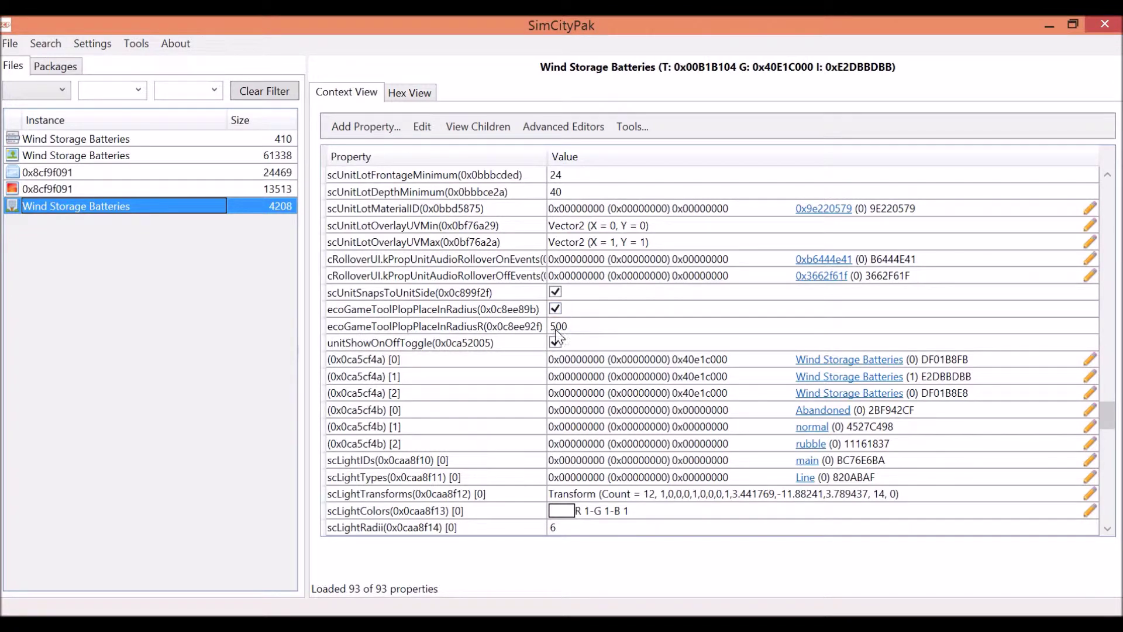
Set the ecoGameToolPlopPlaceInRadiusR property of the Wind Storage Batteries entry to 4800.
{"action": "double_click", "coordinate": [575, 326]}
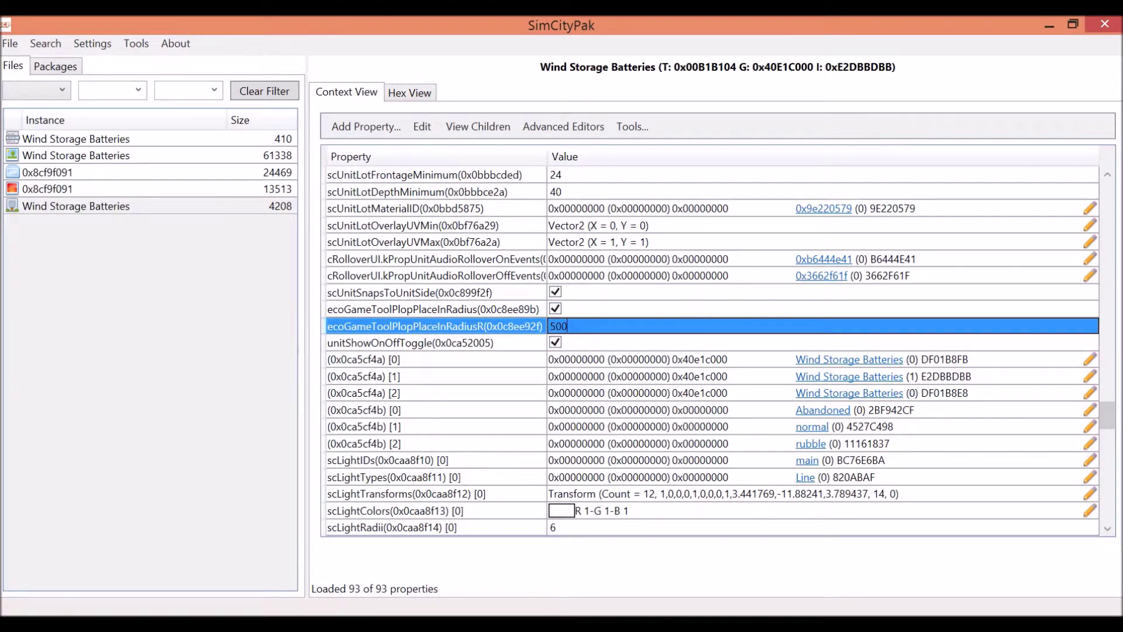
{"action": "key", "text": "BackSpace"}
{"action": "type", "text": "2400"}
{"action": "key", "text": "BackSpace"}
{"action": "key", "text": "BackSpace"}
{"action": "key", "text": "BackSpace"}
{"action": "key", "text": "BackSpace"}
{"action": "type", "text": "4800"}
{"action": "left_click", "coordinate": [428, 312]}
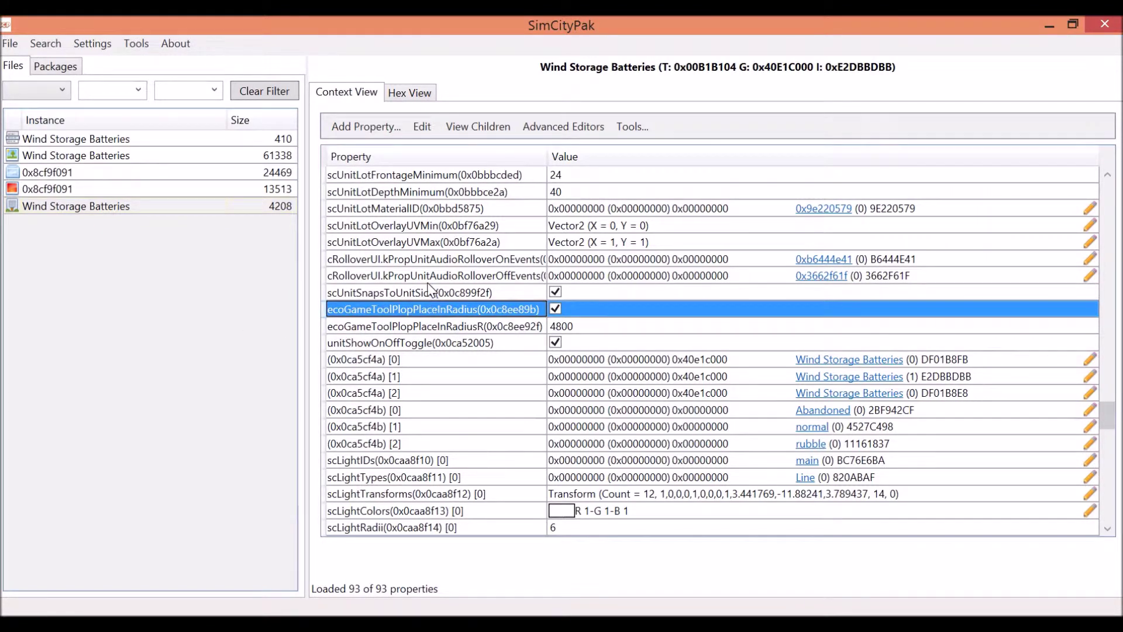
Delete the scUnitSnapsToUnitSide property from the Wind Storage Batteries entry.
{"action": "mouse_move", "coordinate": [429, 300]}
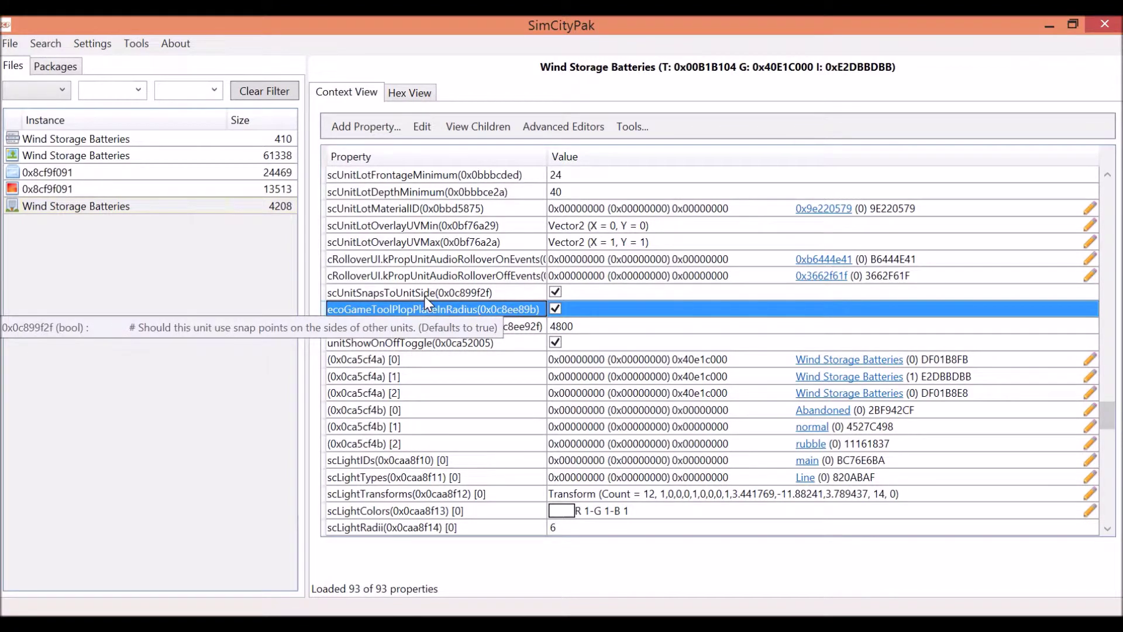
{"action": "left_click", "coordinate": [424, 298]}
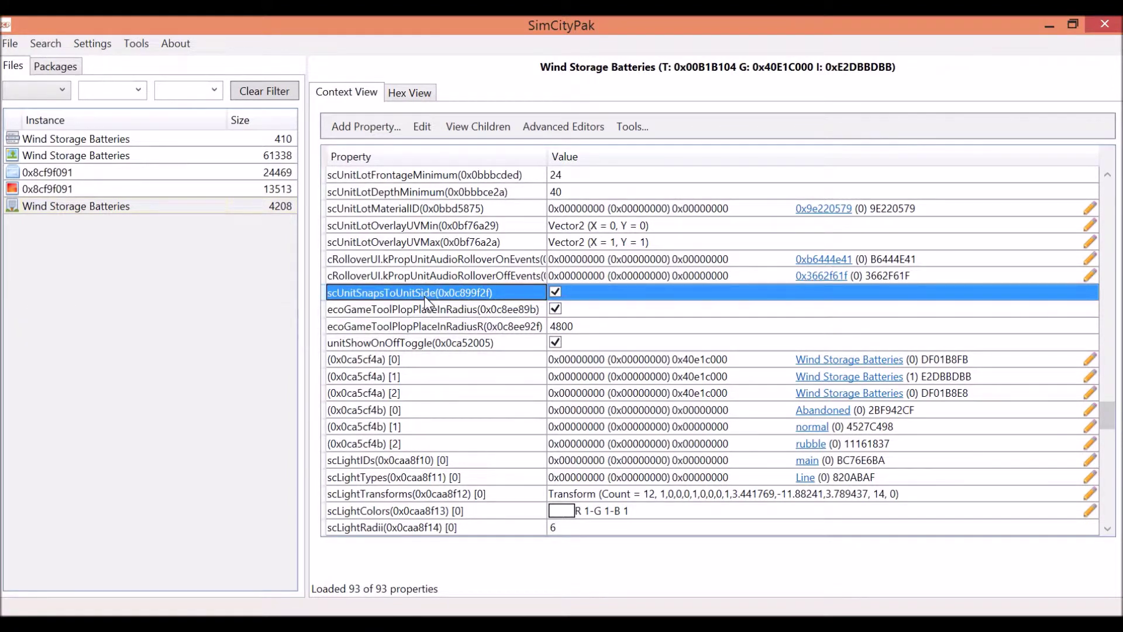
{"action": "right_click", "coordinate": [425, 295]}
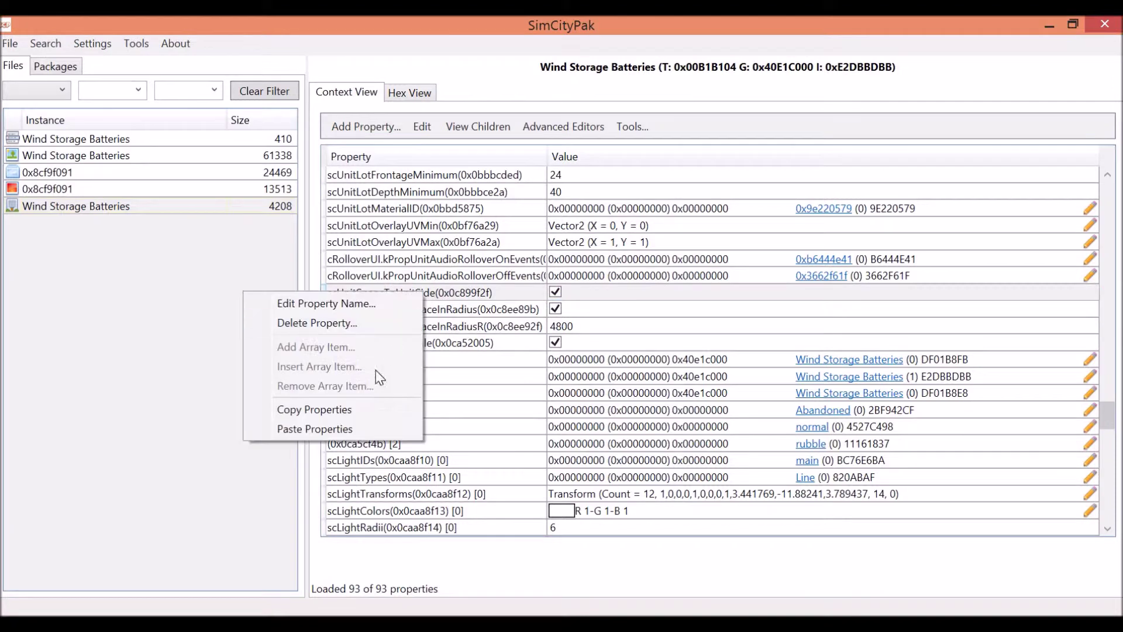
{"action": "left_click", "coordinate": [335, 324]}
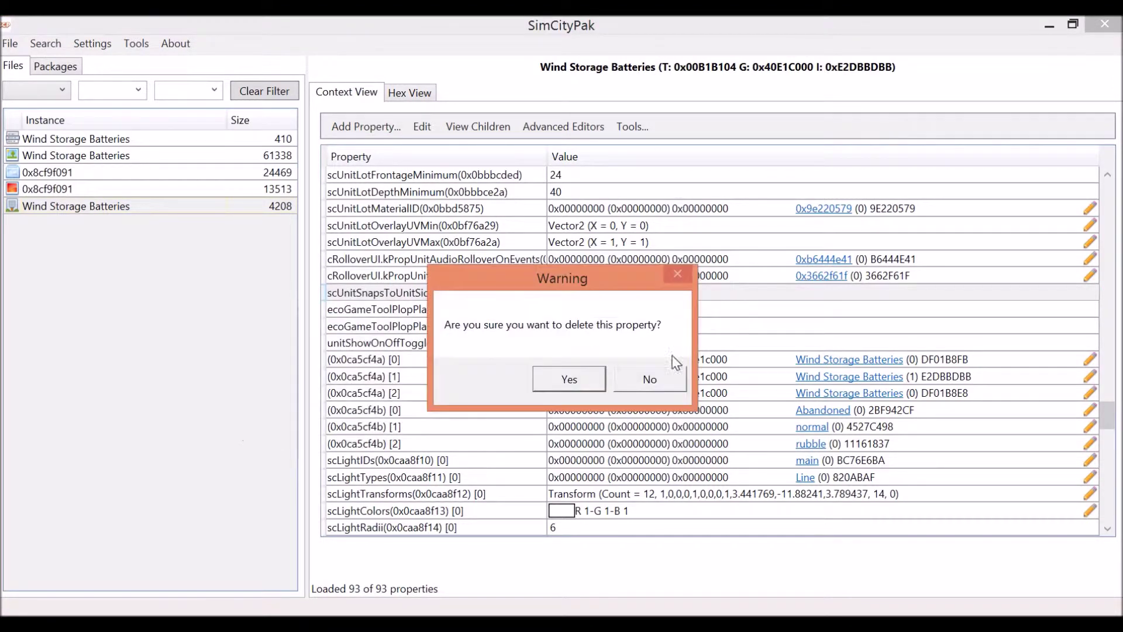
{"action": "left_click", "coordinate": [562, 380]}
Start adding a property to the Wind Storage Batteries entry and enter scUnitSnapsToFrontage as its name.
{"action": "left_click", "coordinate": [376, 126]}
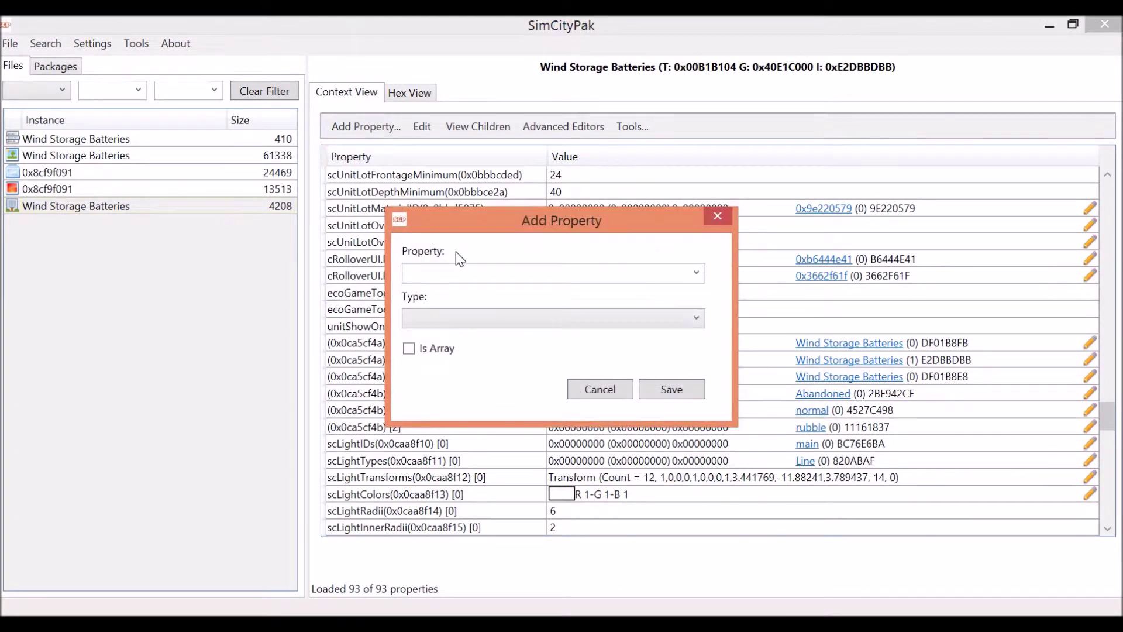
{"action": "type", "text": "scUnit"}
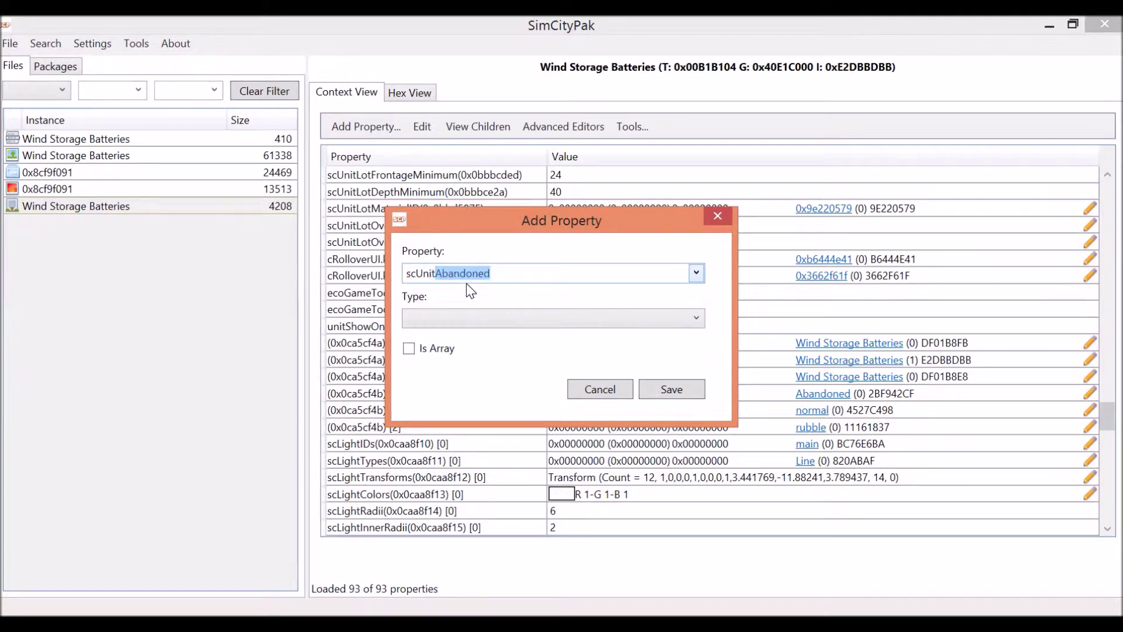
{"action": "type", "text": "Snap"}
{"action": "key", "text": "BackSpace"}
{"action": "key", "text": "BackSpace"}
{"action": "type", "text": "napsToForon"}
{"action": "key", "text": "End"}
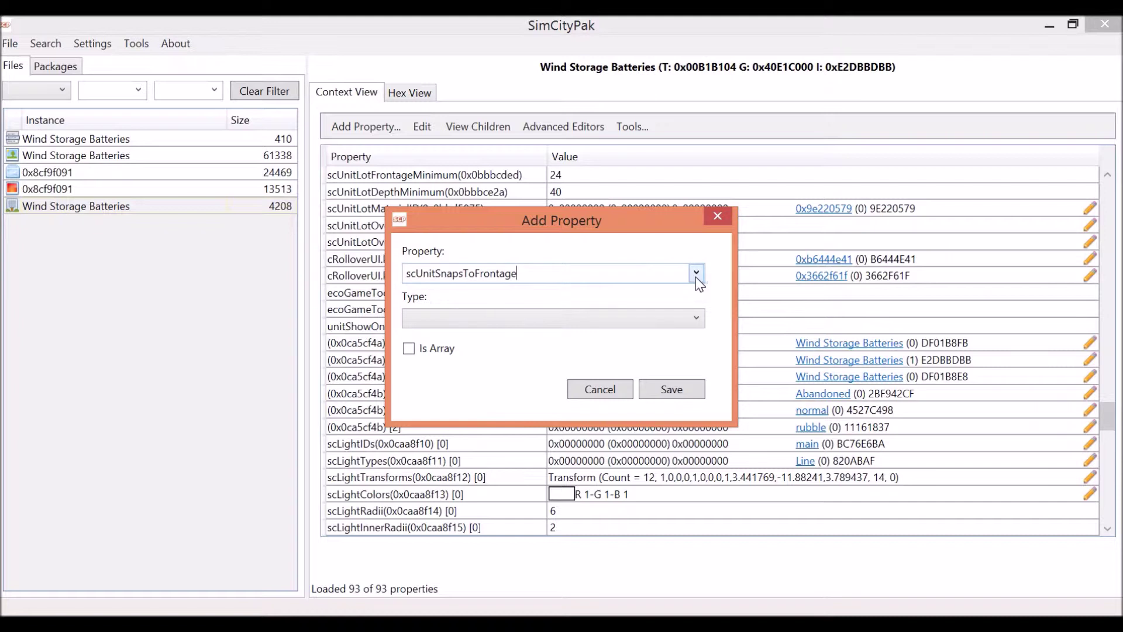
Examine the scUnitSnaps property names available for the new property, keeping scUnitSnapsToFrontage as the chosen name.
{"action": "double_click", "coordinate": [464, 279]}
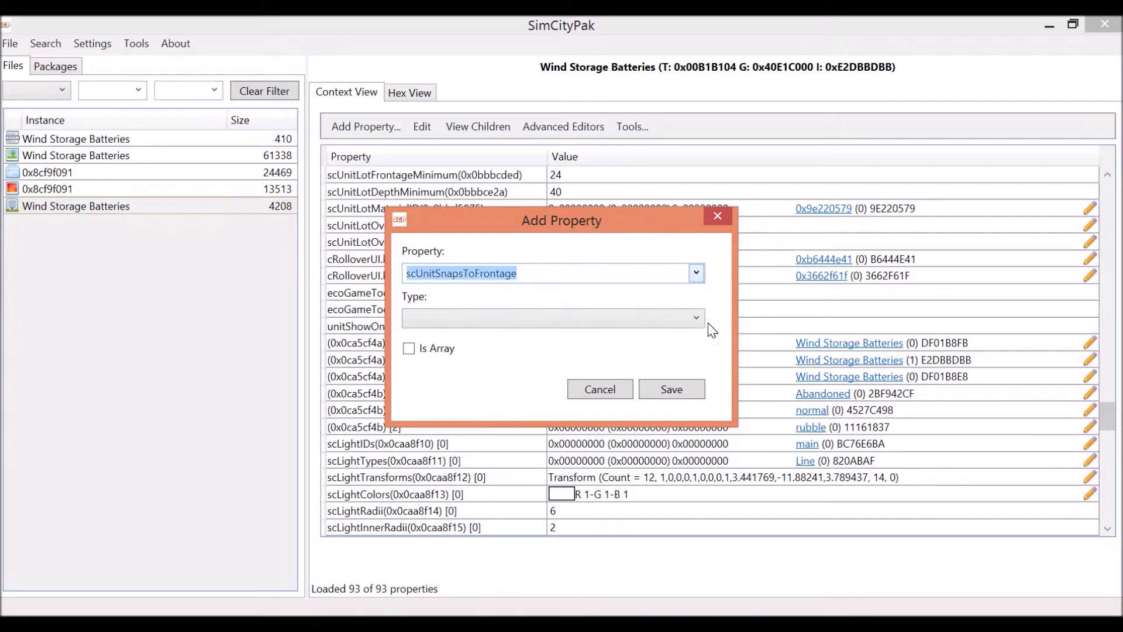
{"action": "key", "text": "alt+Down"}
{"action": "left_click", "coordinate": [697, 293]}
{"action": "left_click", "coordinate": [698, 292]}
{"action": "left_click", "coordinate": [697, 487]}
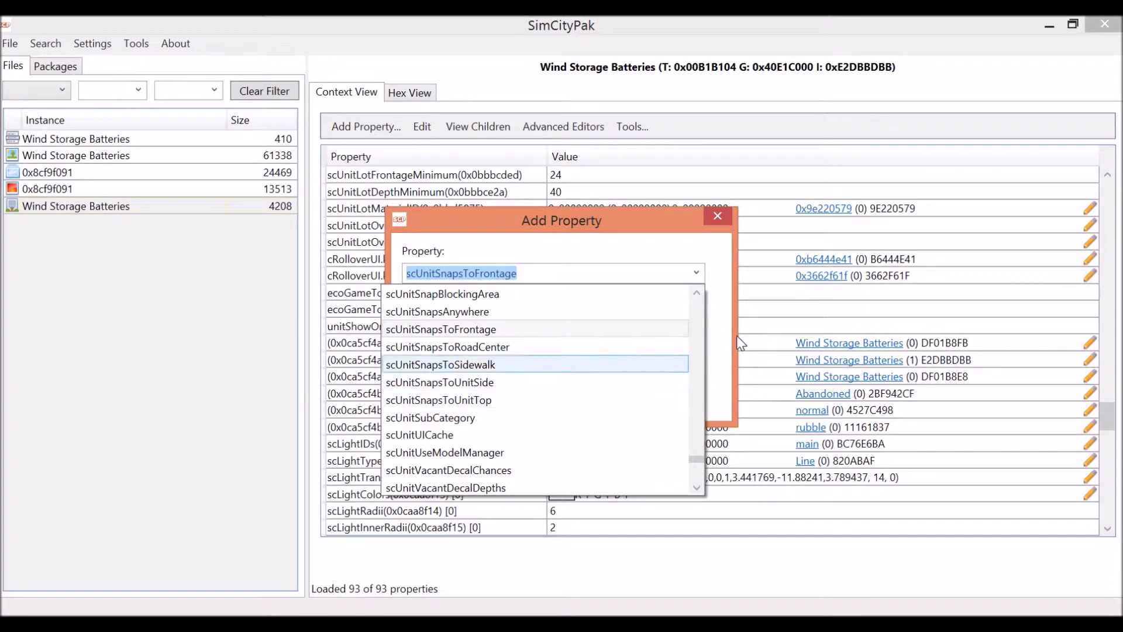
{"action": "left_click", "coordinate": [725, 350]}
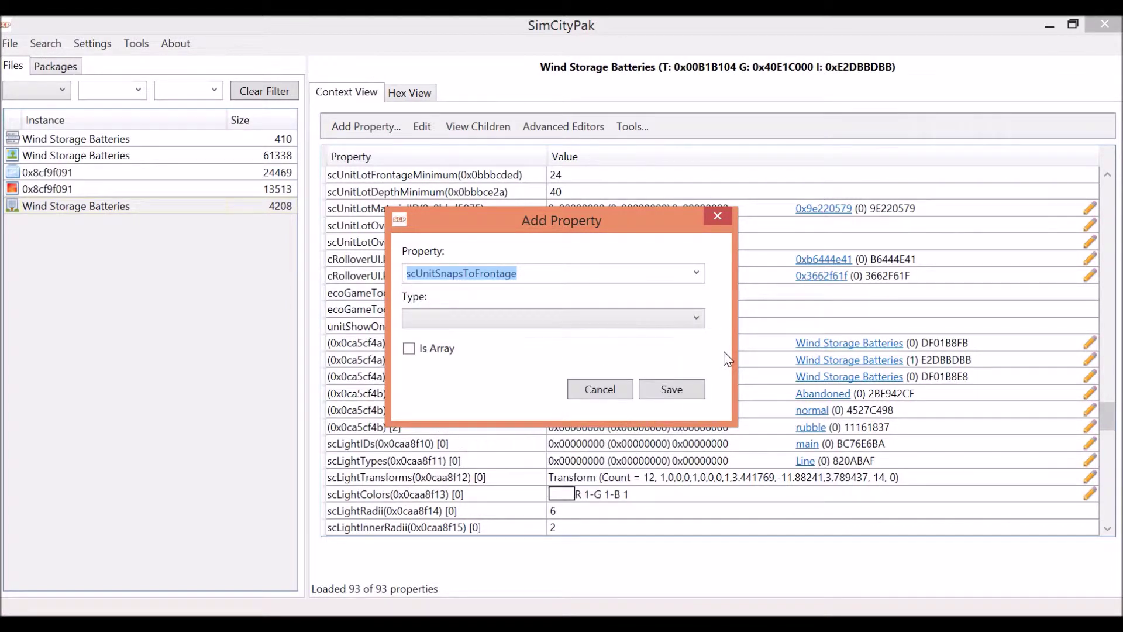
Set the new scUnitSnapsToFrontage property's type to BoolProperty, leave it as a non-array, and save it to the entry.
{"action": "left_click", "coordinate": [681, 323]}
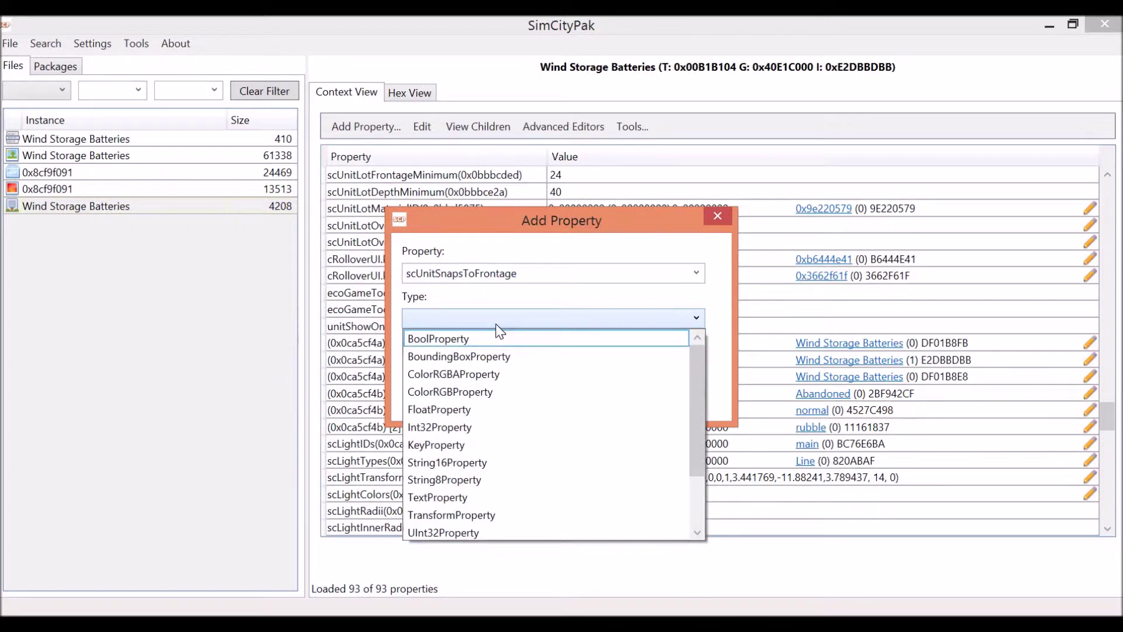
{"action": "left_click", "coordinate": [475, 341]}
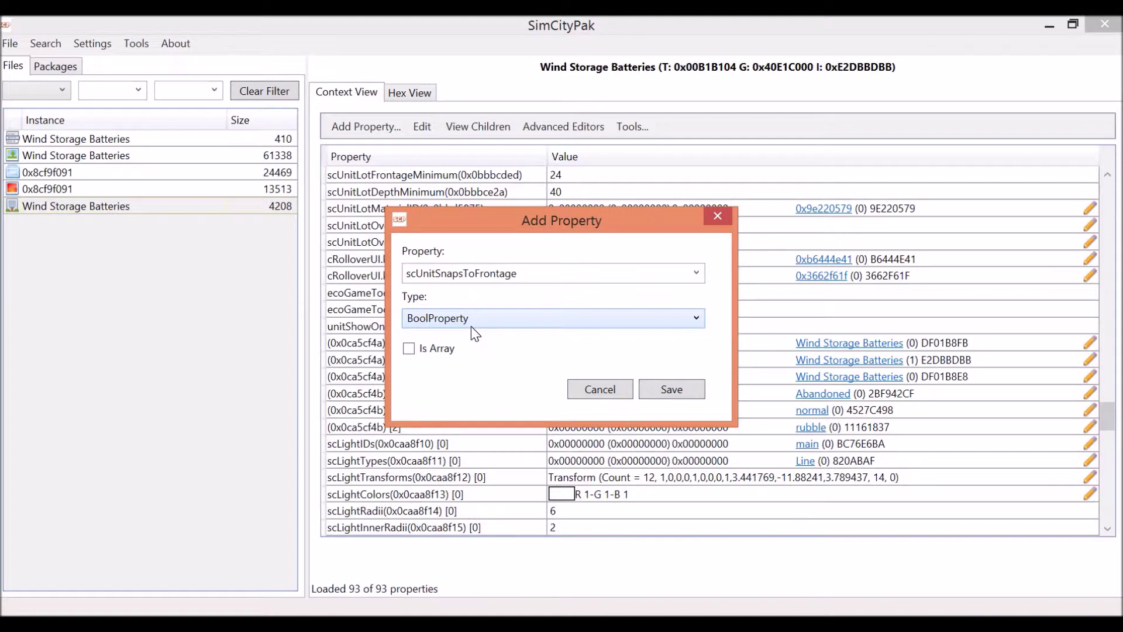
{"action": "left_click", "coordinate": [475, 318]}
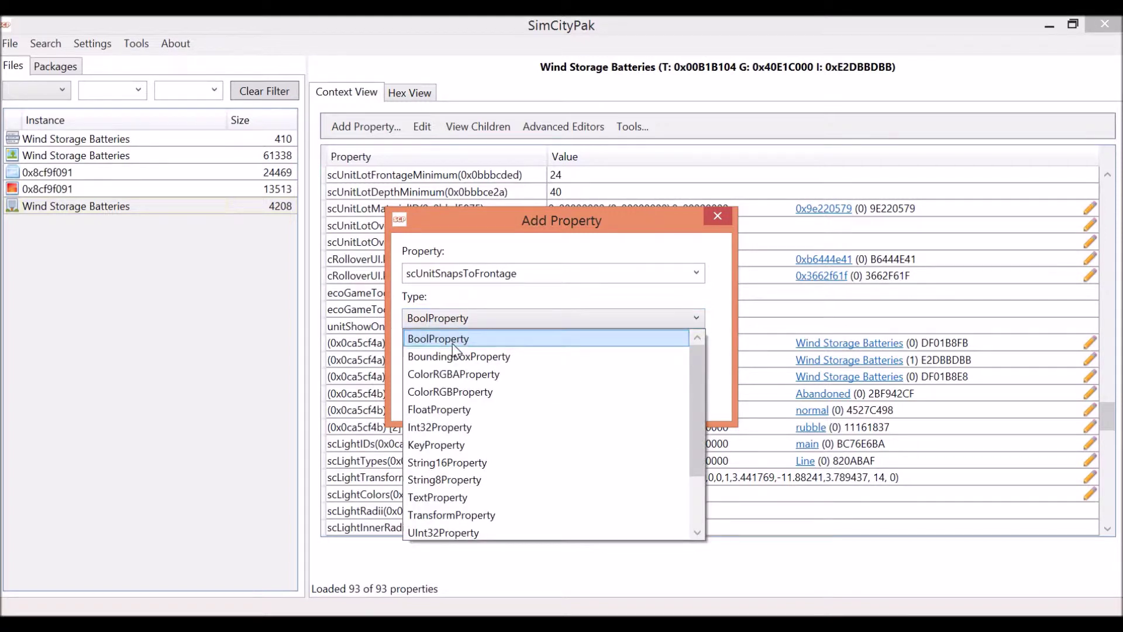
{"action": "left_click", "coordinate": [481, 302]}
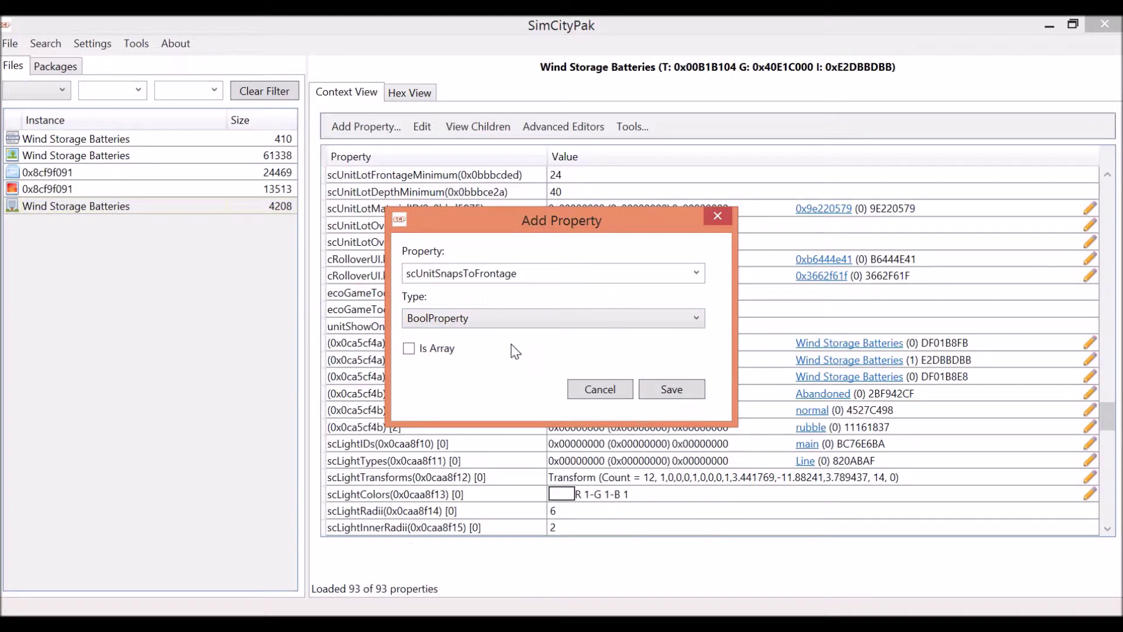
{"action": "left_click", "coordinate": [686, 395]}
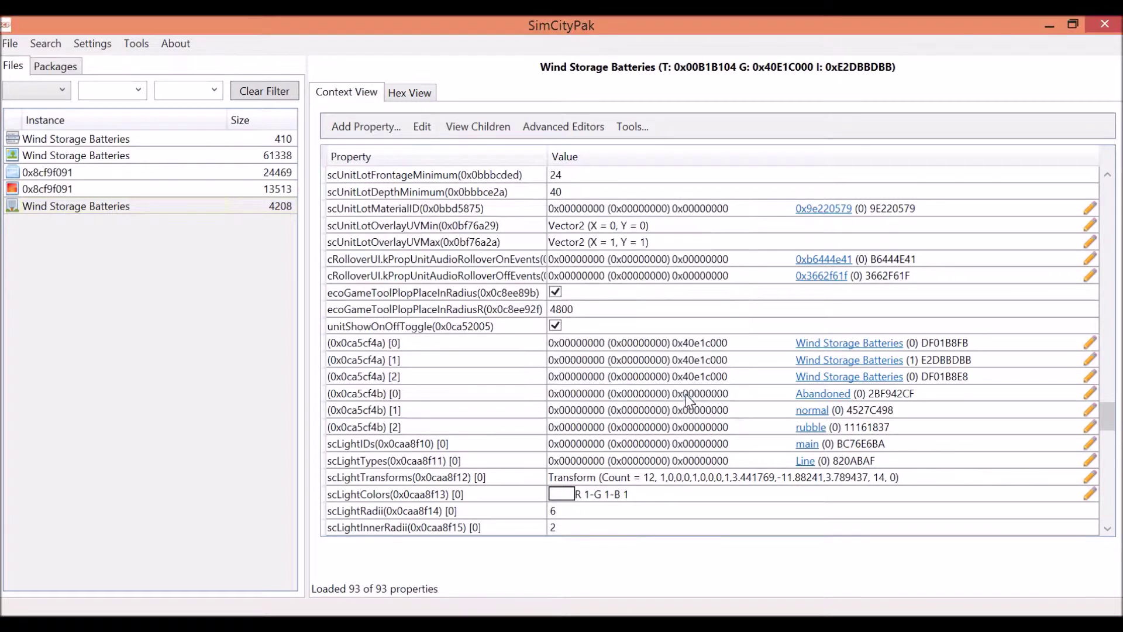
Enable the newly added scUnitSnapsToFrontage property at the end of the Wind Storage Batteries property list.
{"action": "scroll", "coordinate": [1109, 453], "scroll_direction": "down", "scroll_amount": 1}
{"action": "scroll", "coordinate": [1109, 453], "scroll_direction": "down", "scroll_amount": 7}
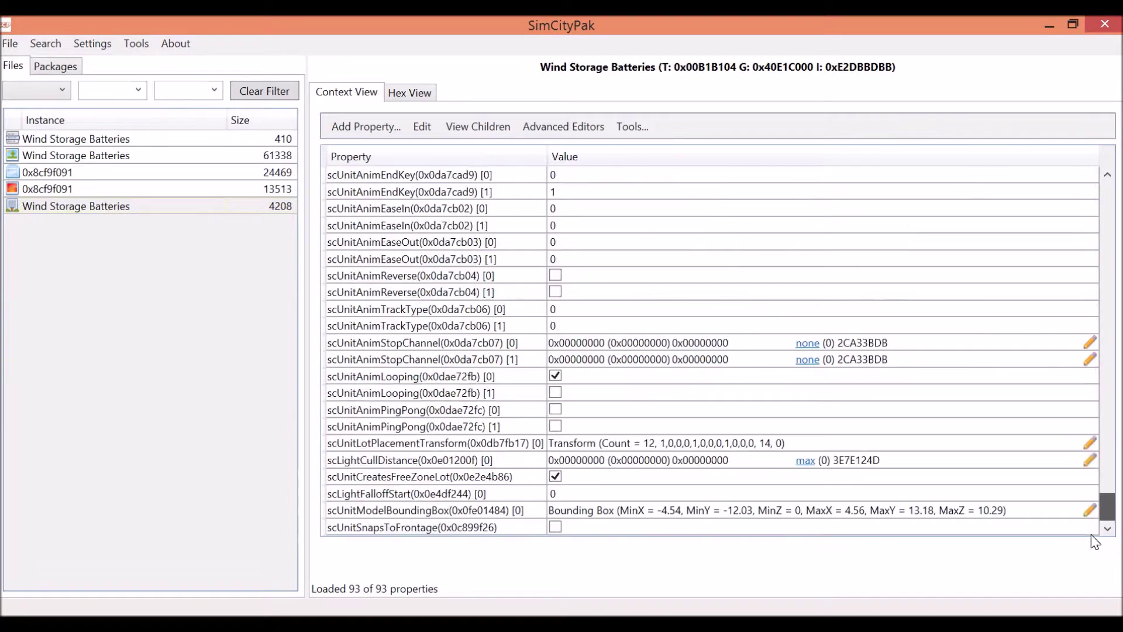
{"action": "left_click", "coordinate": [555, 527]}
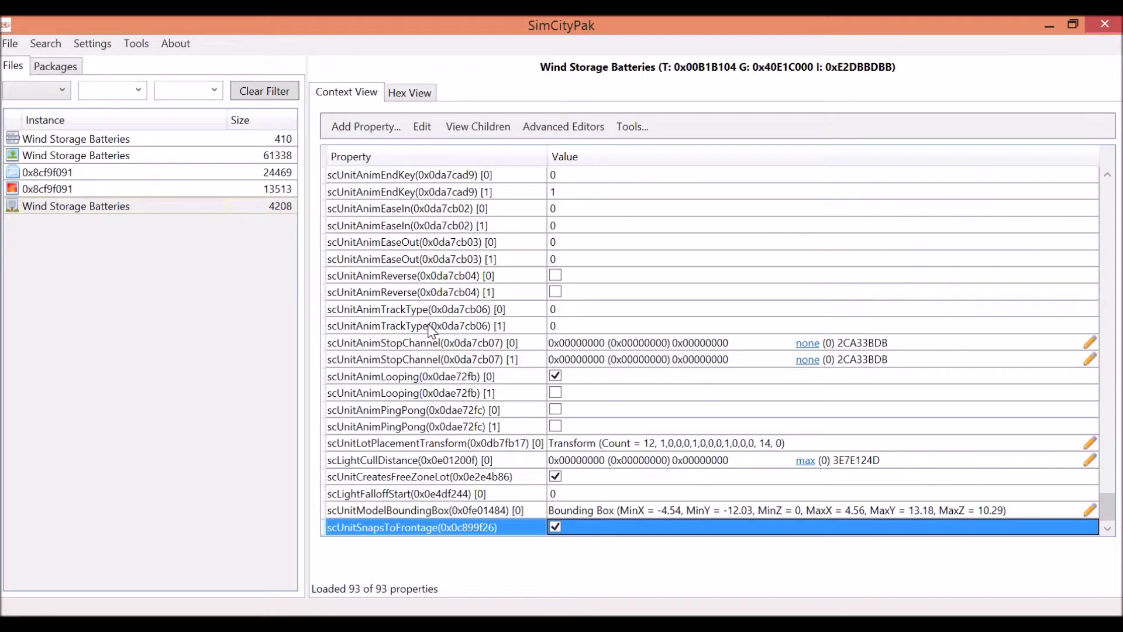
Look back through the earlier properties of the Wind Storage Batteries entry, up to the unit name and module settings.
{"action": "scroll", "coordinate": [416, 322], "scroll_direction": "up", "scroll_amount": 12}
{"action": "scroll", "coordinate": [412, 322], "scroll_direction": "up", "scroll_amount": 3}
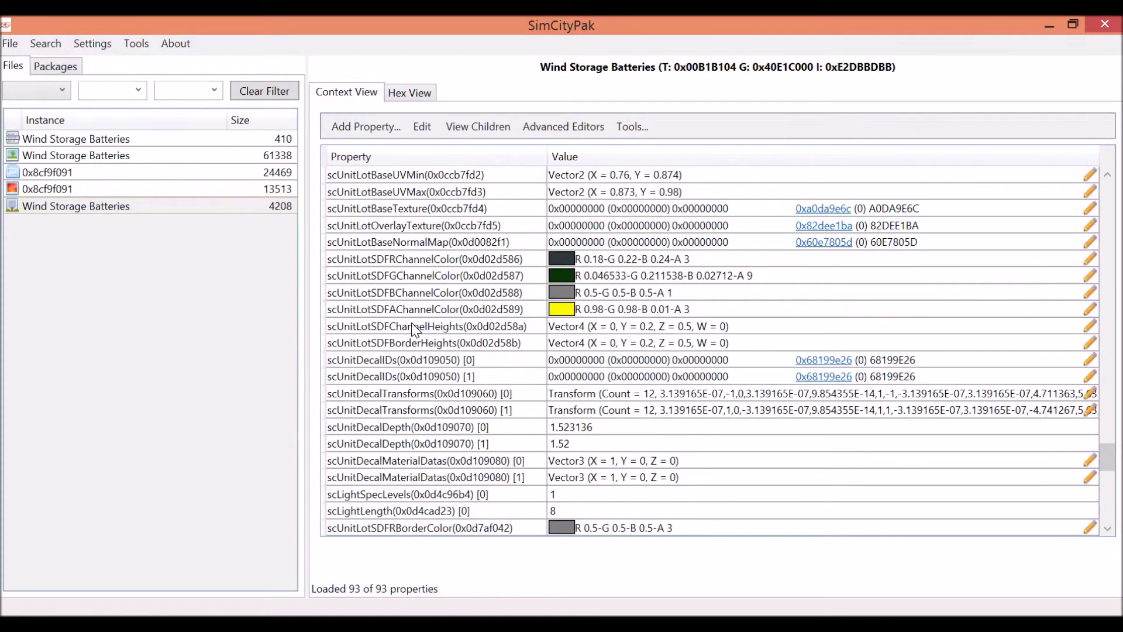
{"action": "scroll", "coordinate": [412, 322], "scroll_direction": "up", "scroll_amount": 10}
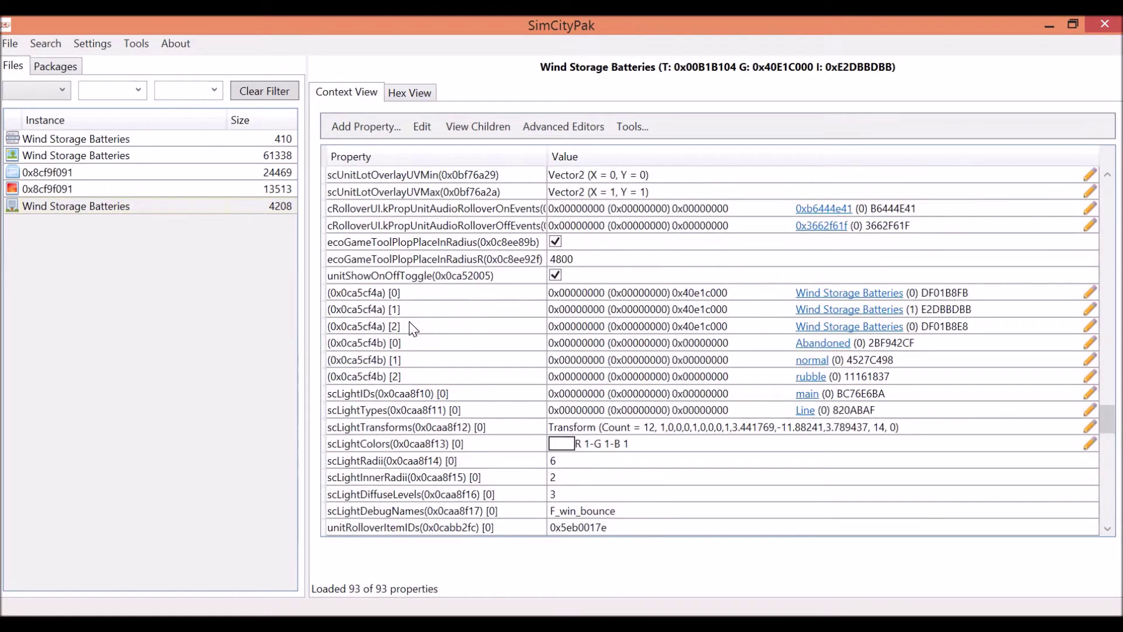
{"action": "scroll", "coordinate": [412, 327], "scroll_direction": "up", "scroll_amount": 7}
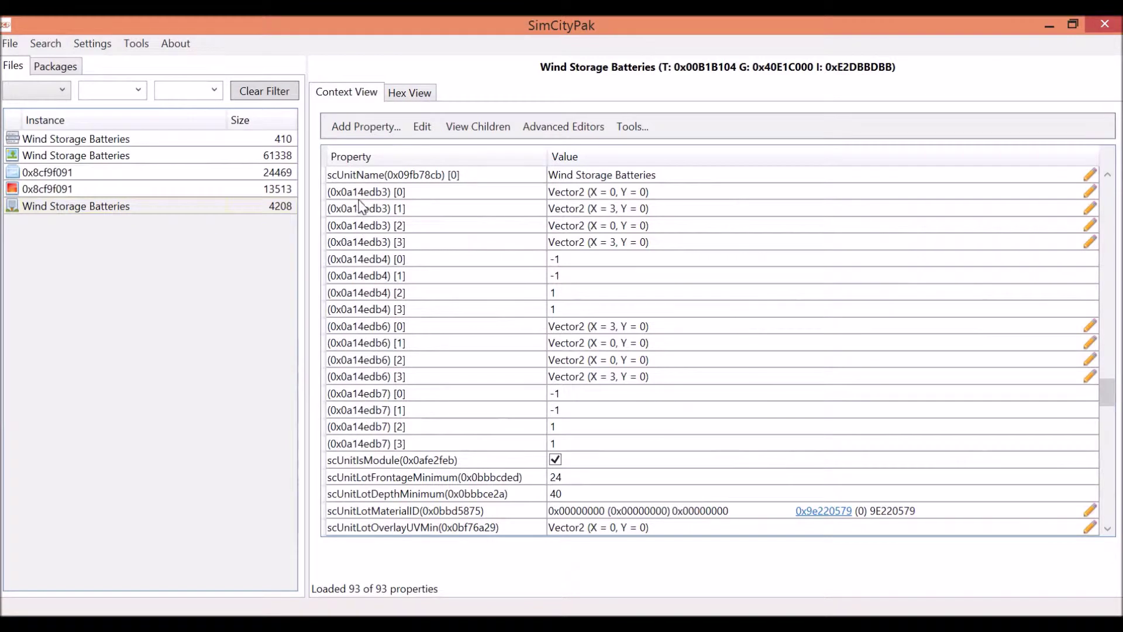